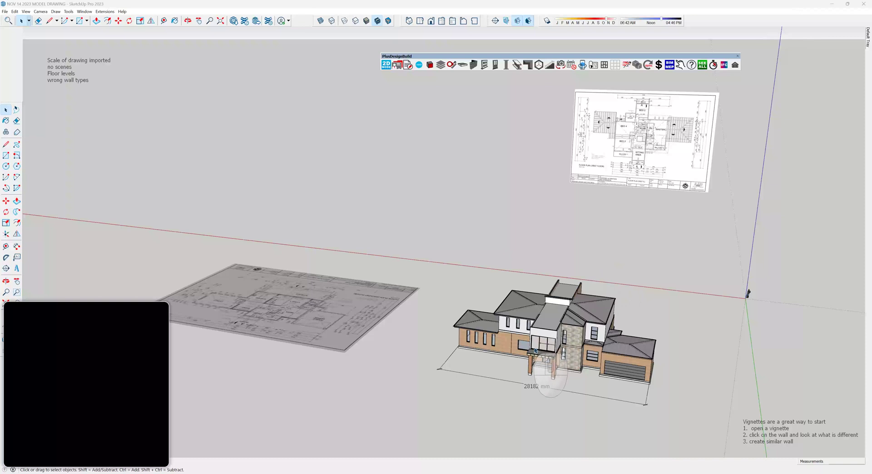
Look over the Google Drive photos window, then orbit to frame the house and drawings.
scroll(550, 352, "up", 5)
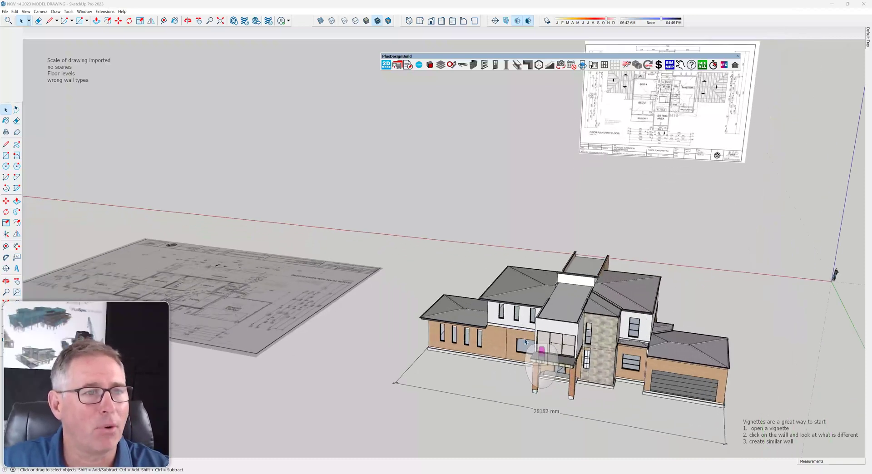
middle_click_drag(511, 313, 459, 295, "shift")
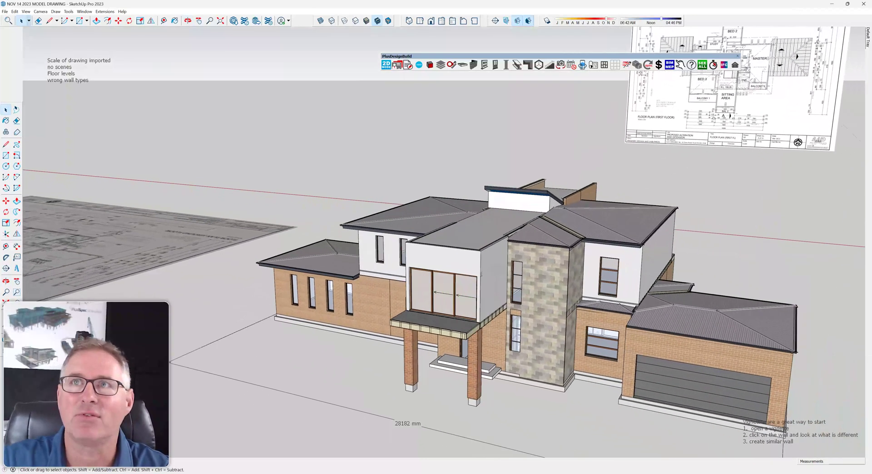
mouse_move(870, 146)
left_mouse_down()
mouse_move(390, 121)
mouse_move(330, 78)
left_mouse_up()
scroll(541, 301, "down", 4)
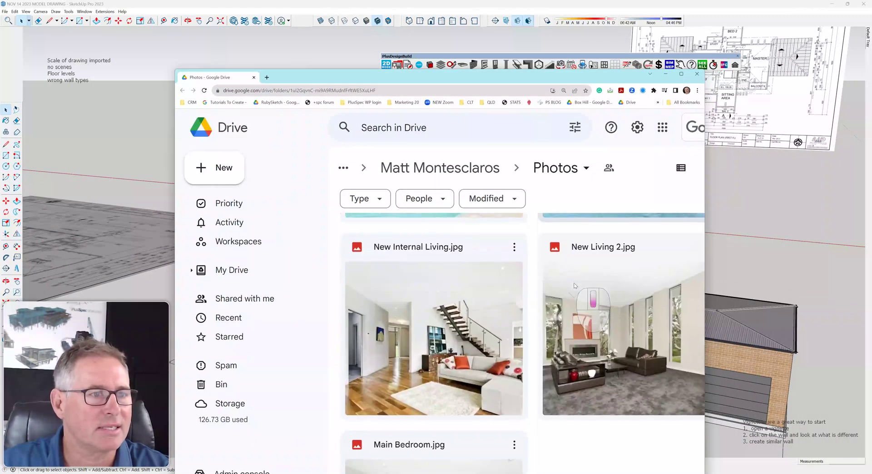
scroll(575, 285, "down", 2)
scroll(575, 285, "up", 10)
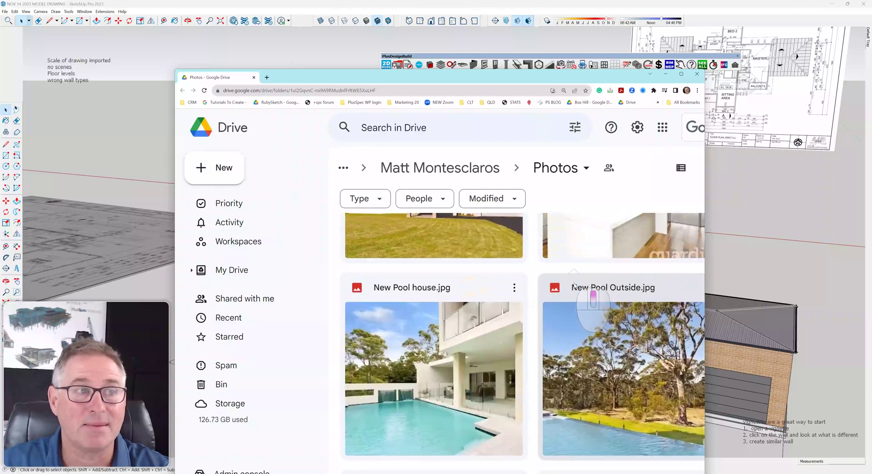
key("super+Down")
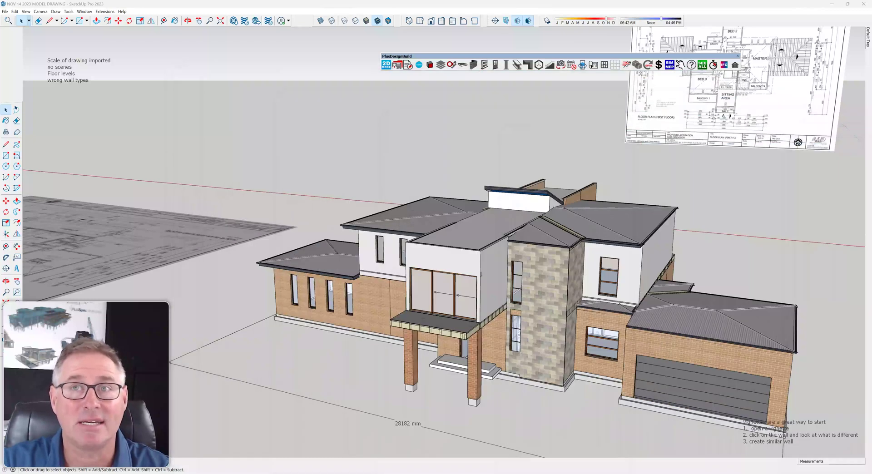
scroll(453, 307, "down", 4)
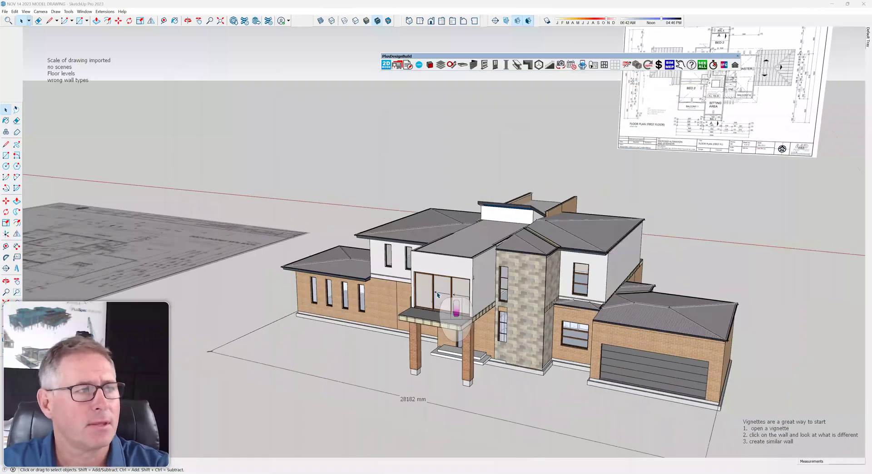
mouse_move(447, 301)
middle_mouse_down()
mouse_move(505, 303)
mouse_move(558, 333)
middle_mouse_up()
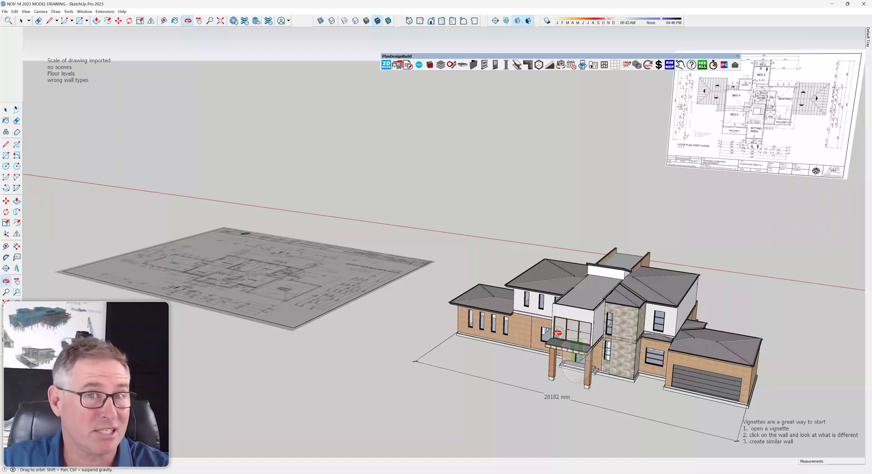
middle_click_drag(557, 333, 576, 318)
key("space")
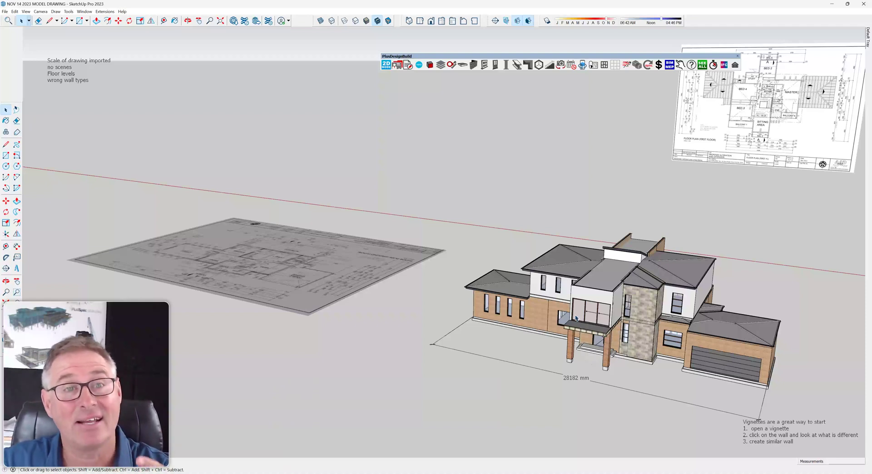
scroll(576, 318, "down", 3)
middle_click_drag(576, 318, 456, 281)
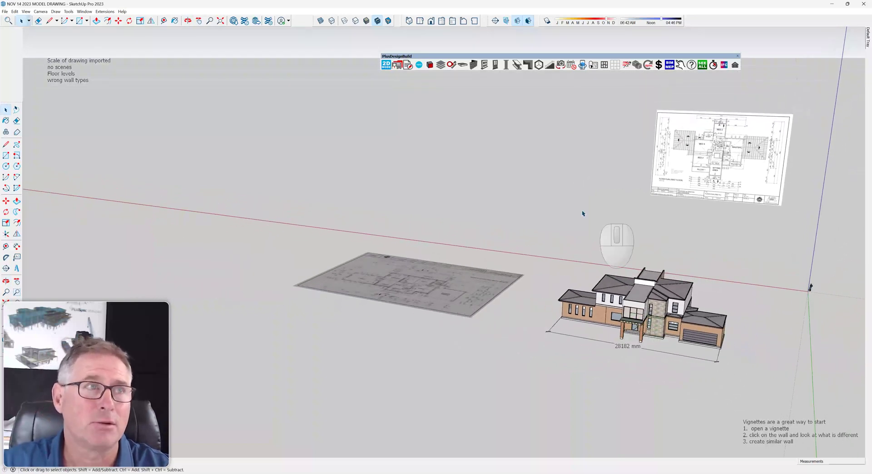
Set the Import PDF Tool's import quality to Good from Plan Tools, then close it.
left_click(450, 66)
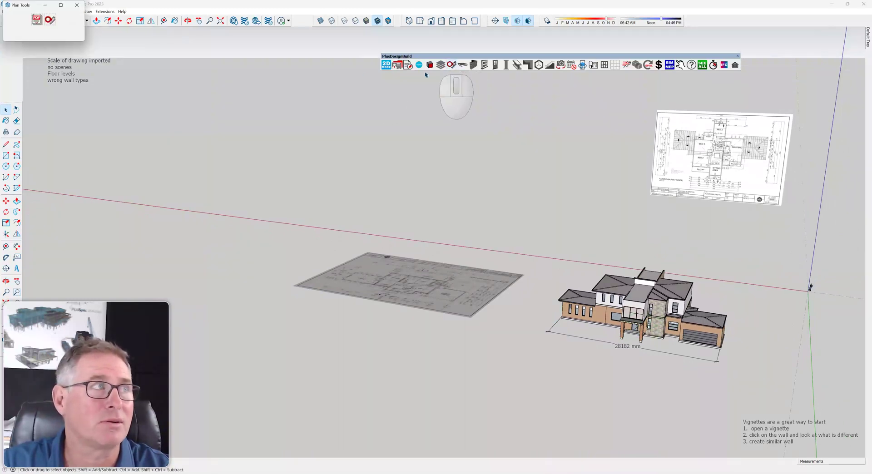
left_click(36, 22)
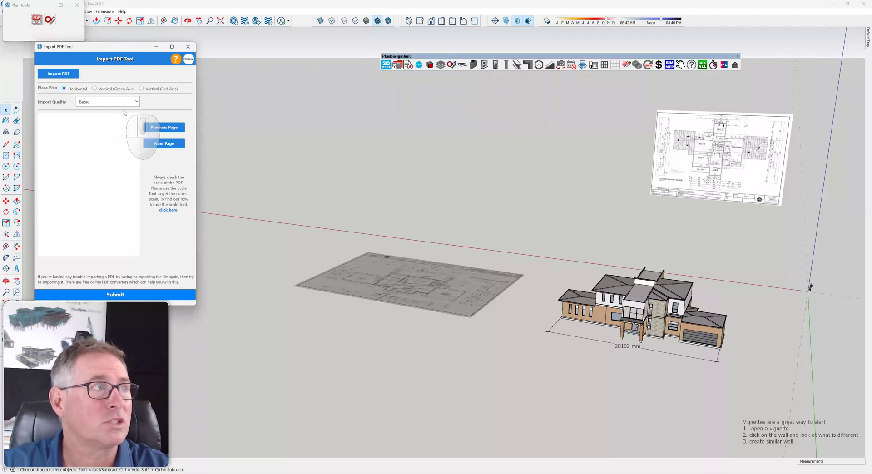
left_click(136, 103)
left_click(119, 116)
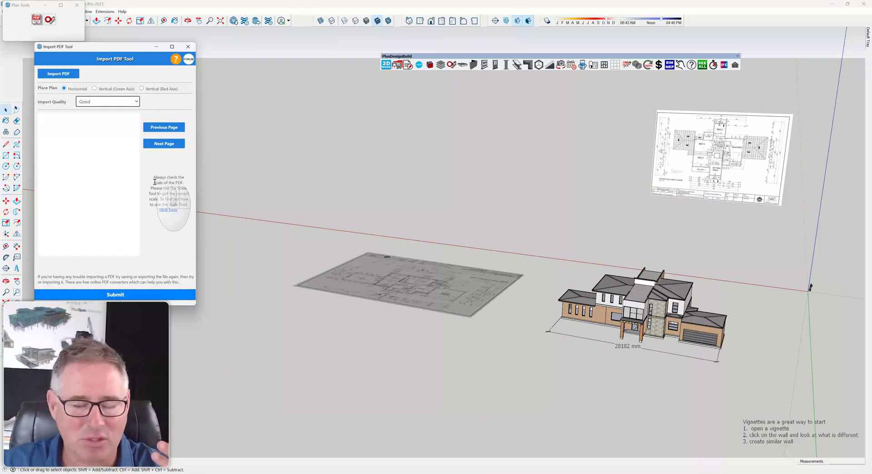
left_click(187, 48)
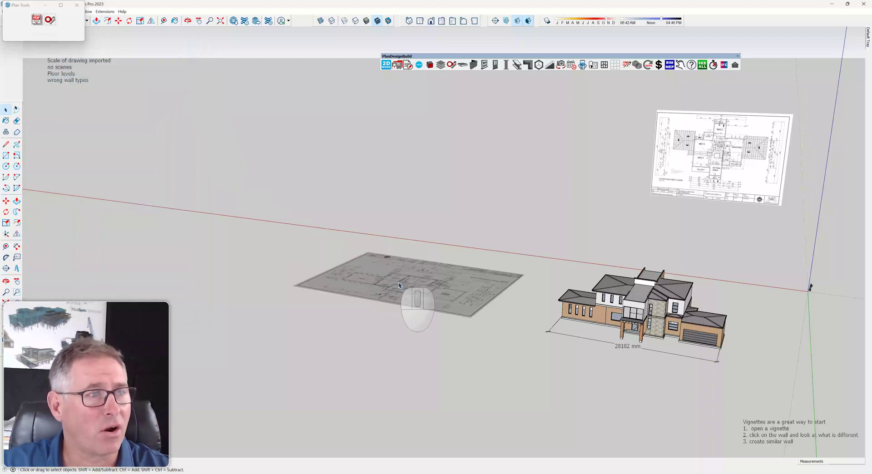
scroll(399, 286, "up", 5)
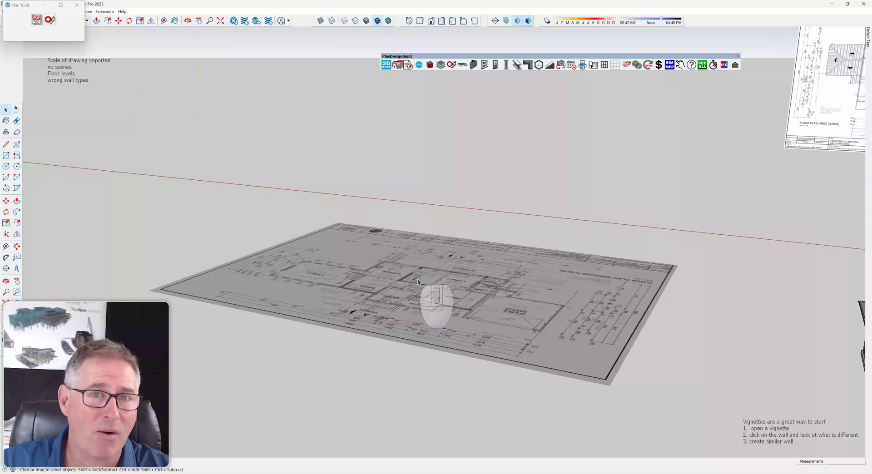
middle_click_drag(417, 279, 274, 305)
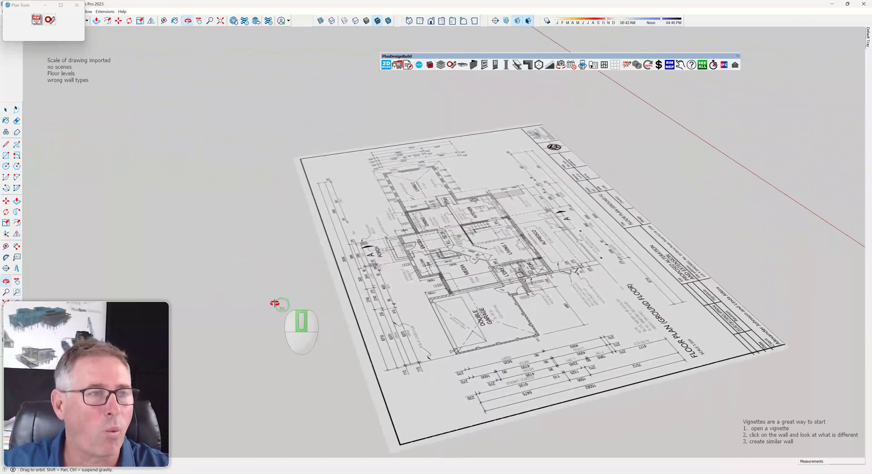
left_click(420, 21)
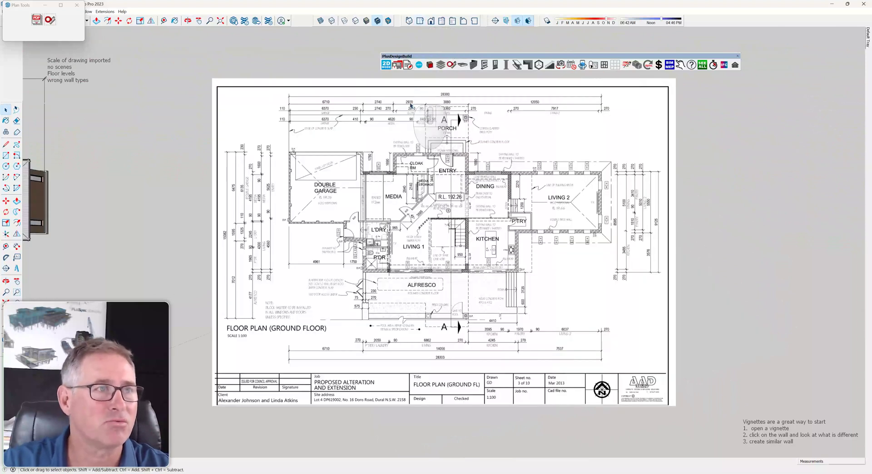
scroll(467, 125, "up", 3)
scroll(517, 127, "up", 4)
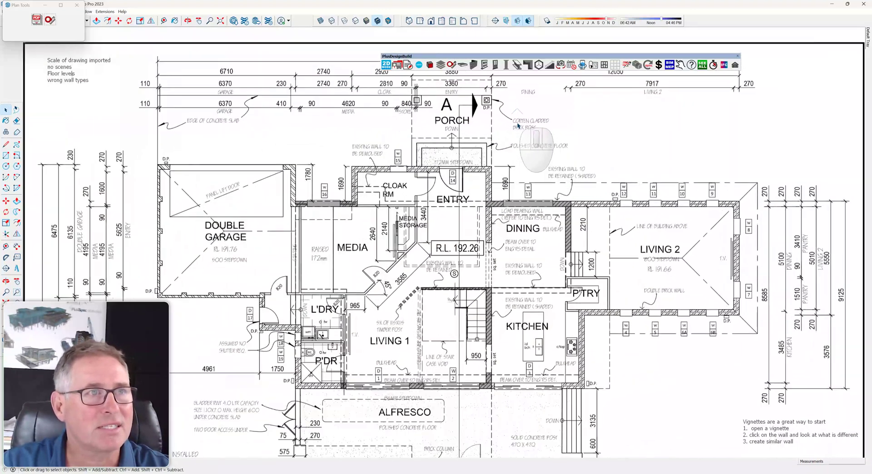
scroll(520, 128, "up", 3)
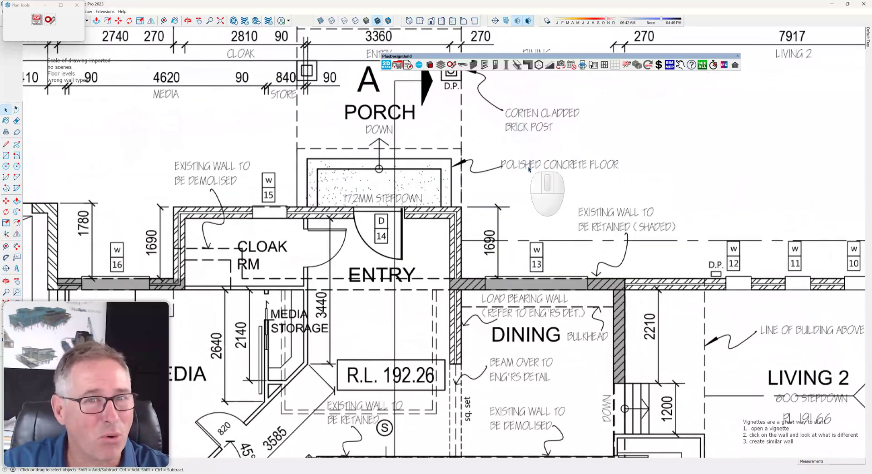
scroll(529, 170, "down", 2)
scroll(529, 170, "down", 1)
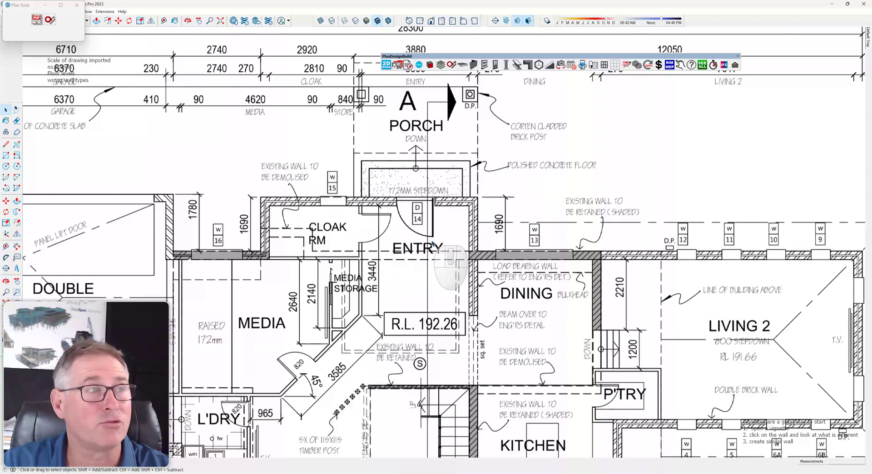
scroll(296, 195, "up", 3)
scroll(299, 192, "down", 4)
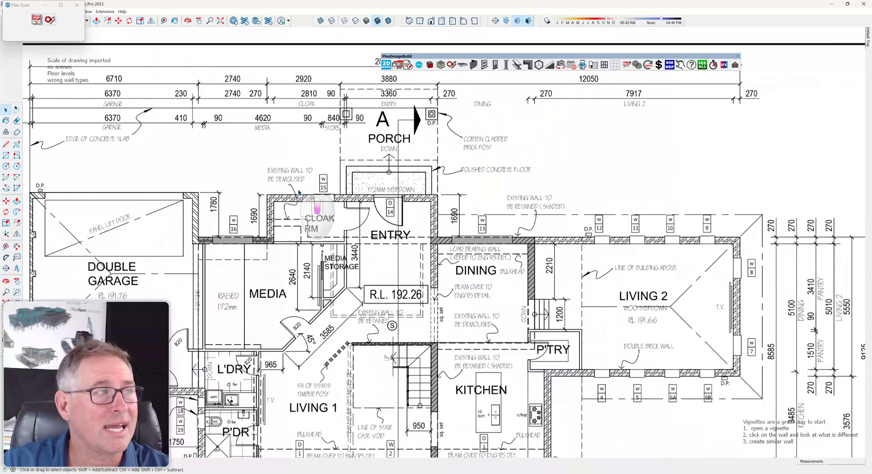
scroll(299, 192, "down", 4)
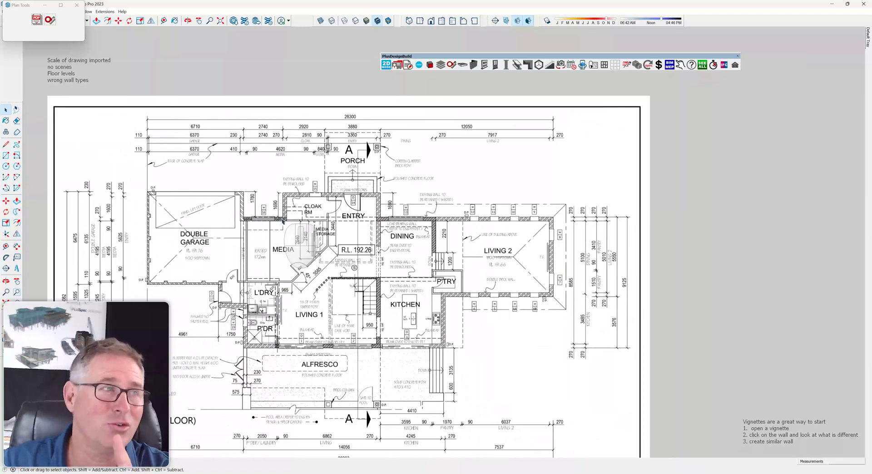
scroll(188, 260, "up", 5)
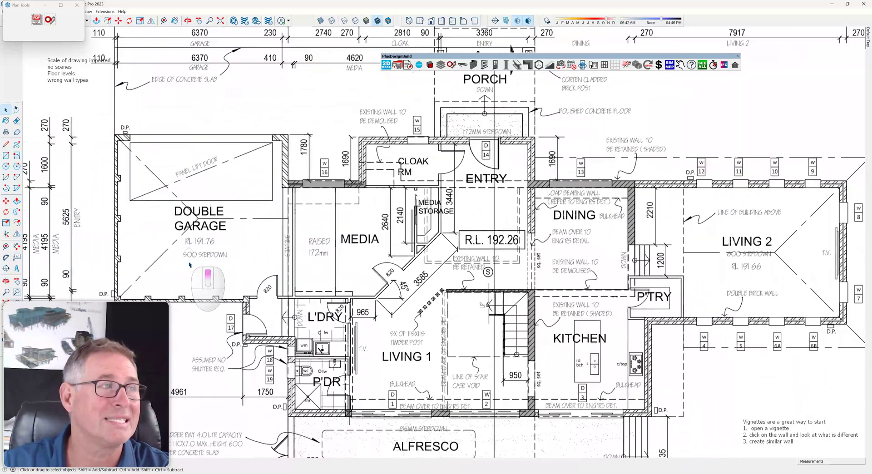
scroll(187, 260, "up", 4)
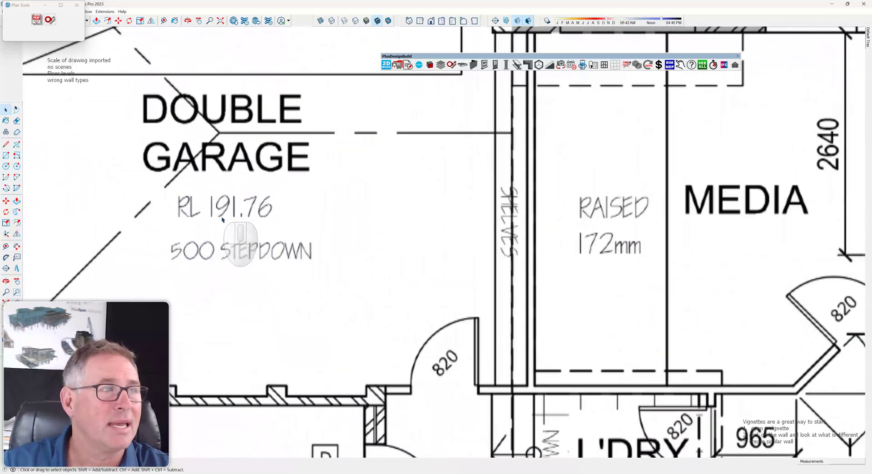
scroll(436, 316, "down", 3)
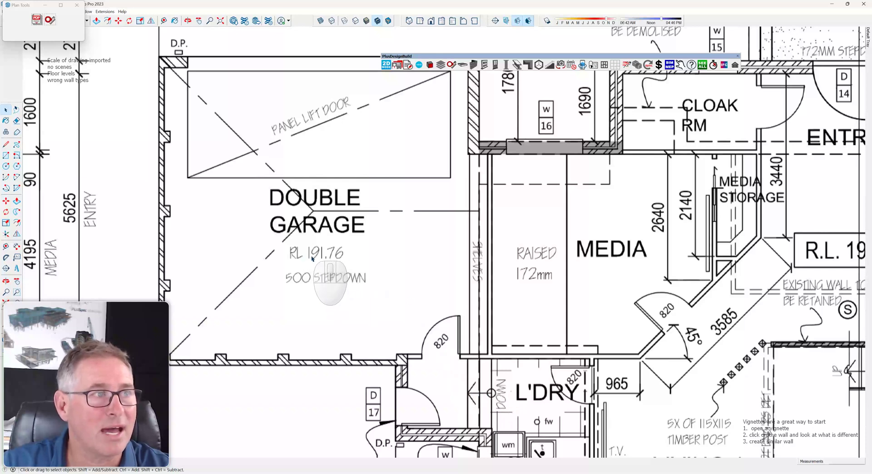
scroll(312, 259, "down", 2)
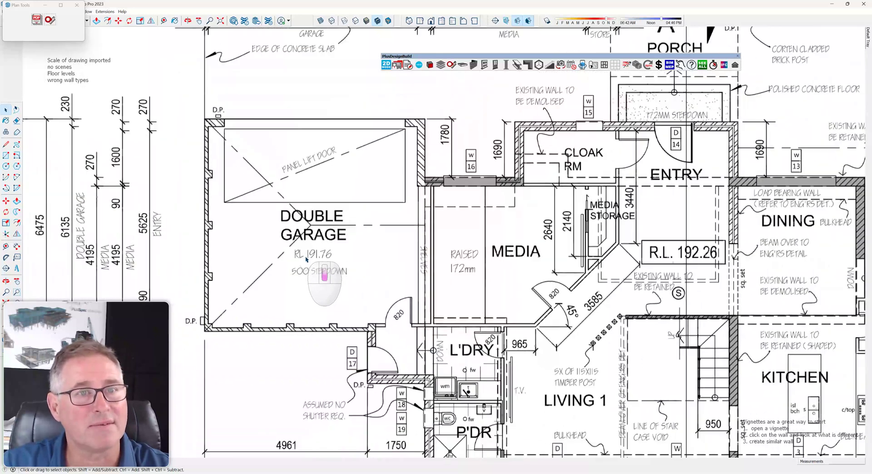
scroll(699, 260, "up", 2)
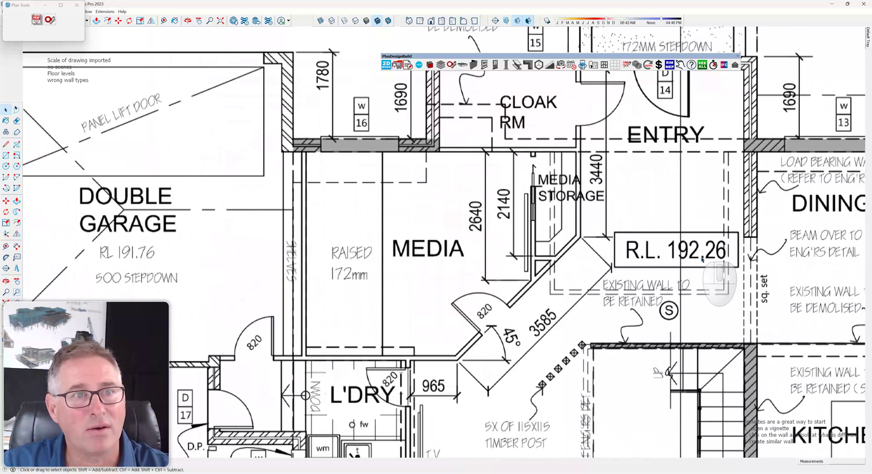
scroll(546, 256, "down", 3)
scroll(546, 256, "down", 3)
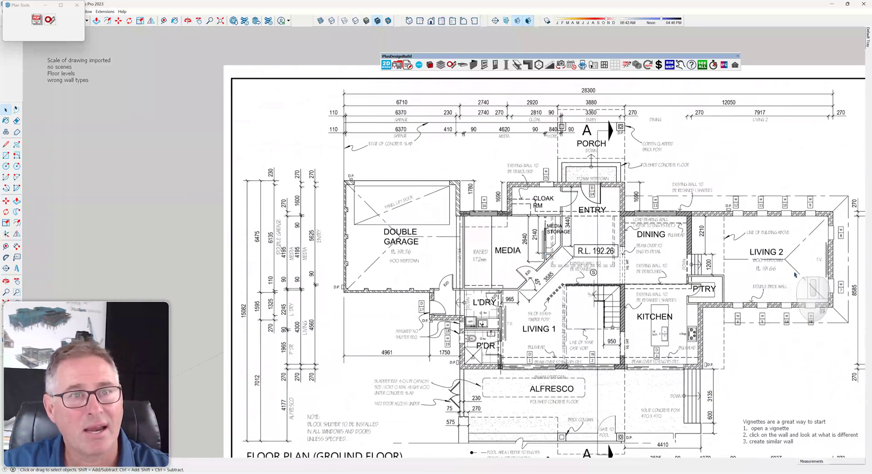
scroll(756, 272, "up", 4)
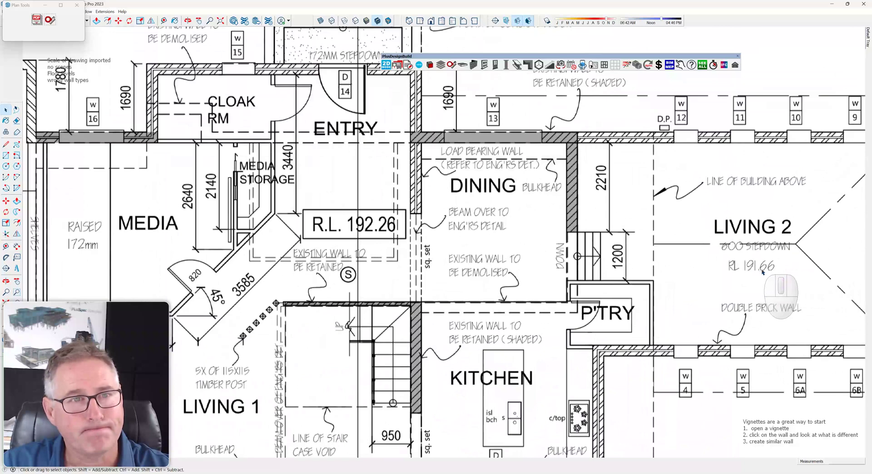
scroll(754, 277, "down", 3)
scroll(709, 298, "down", 2)
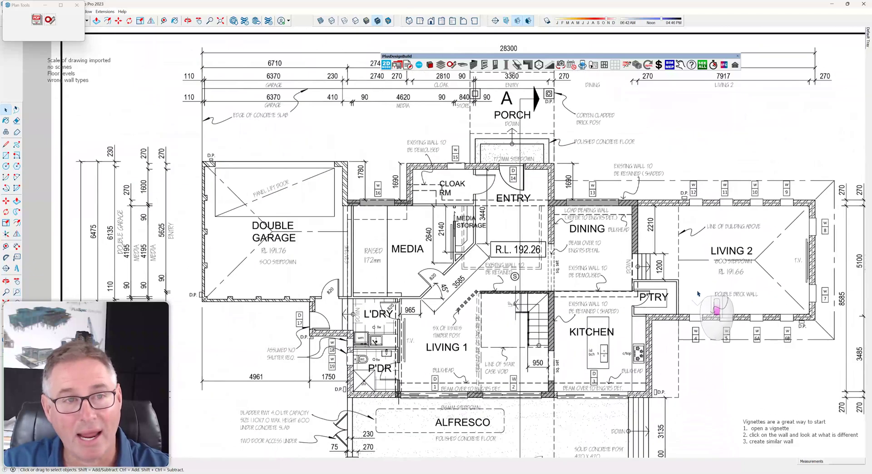
scroll(700, 294, "down", 4)
middle_click_drag(643, 279, 616, 223)
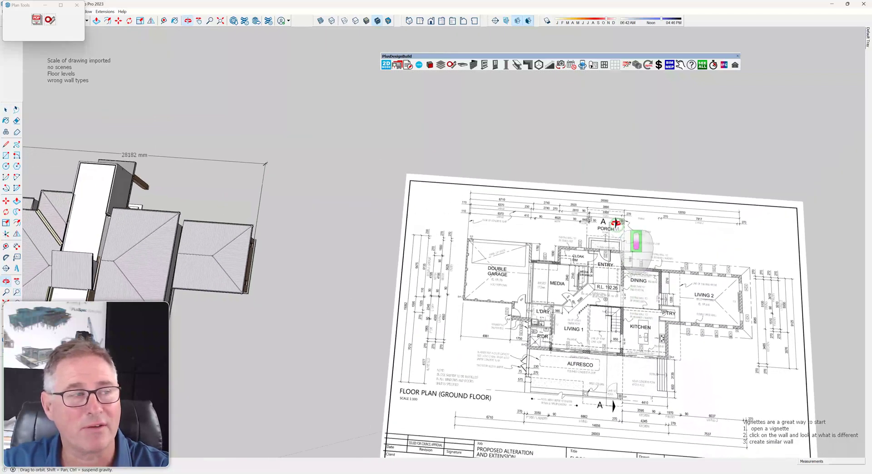
Select the rear extension's walls and roof from a lower frontal view.
scroll(616, 222, "down", 3)
middle_click_drag(555, 292, 523, 295)
scroll(463, 278, "up", 6)
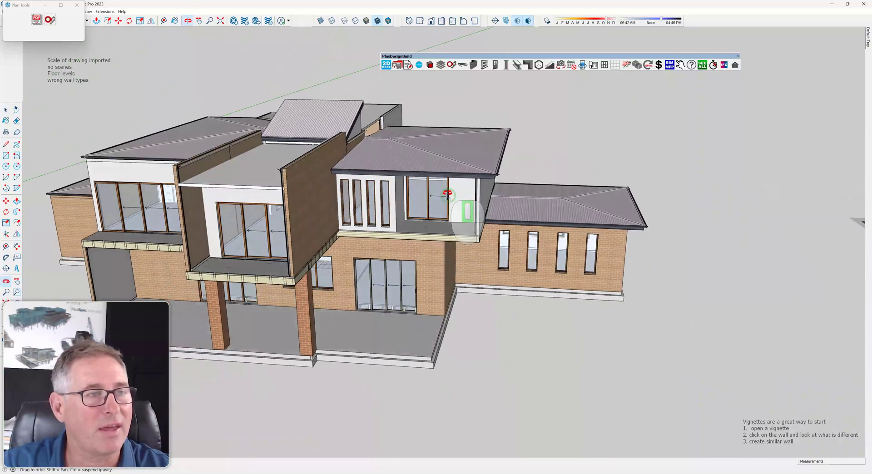
middle_click_drag(447, 194, 416, 111)
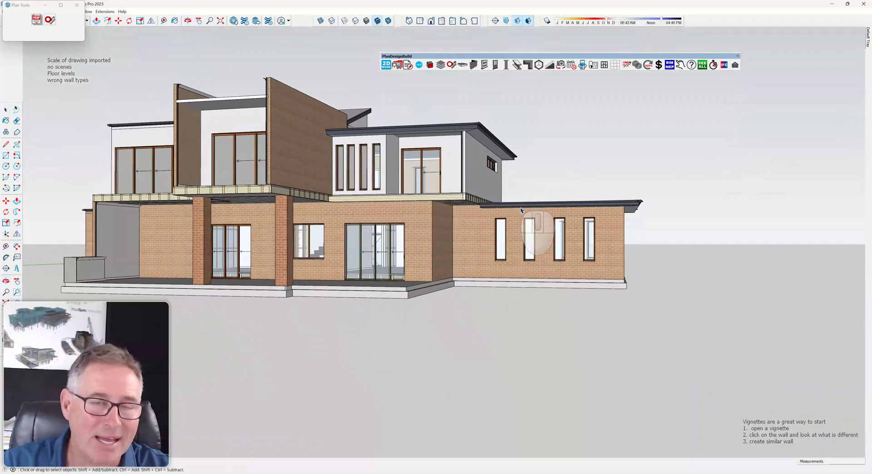
scroll(596, 260, "up", 1)
left_click_drag(639, 254, 527, 233)
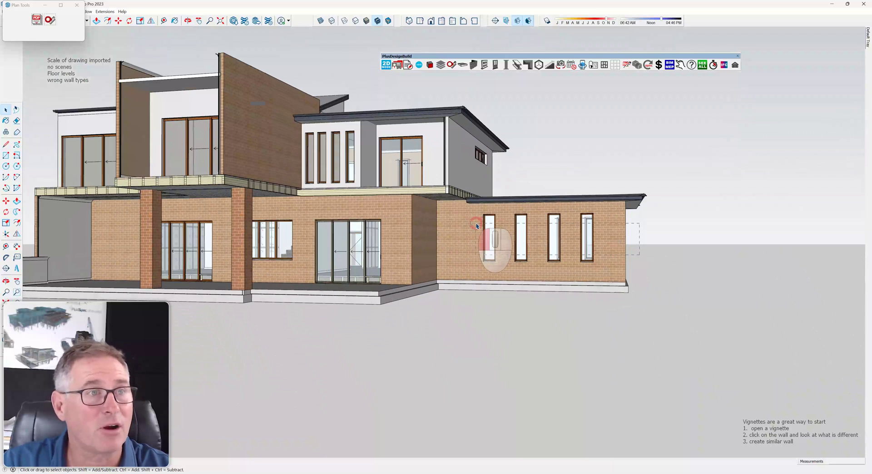
middle_click_drag(528, 251, 520, 285)
Move the selected extension downward so it sits lower against the house.
key("m")
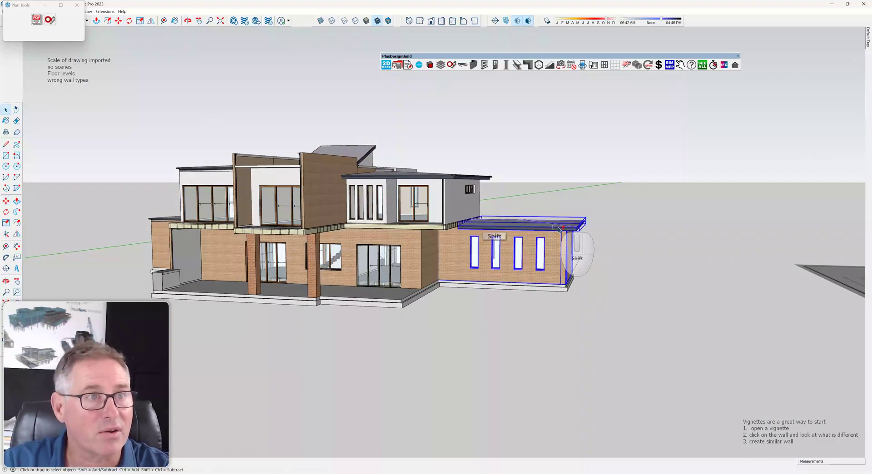
left_click(566, 239)
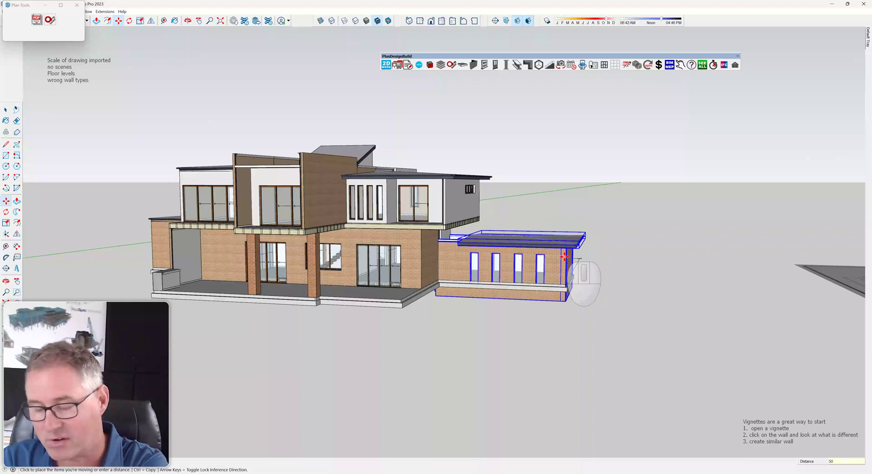
key("Return")
scroll(491, 296, "up", 5)
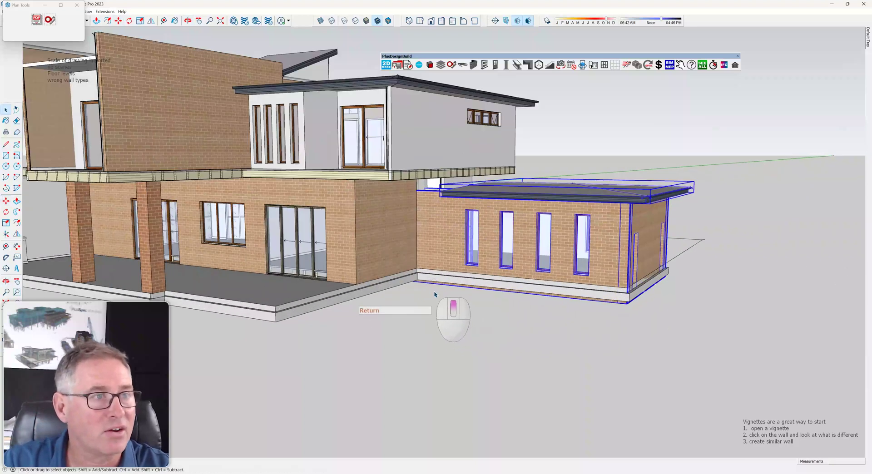
scroll(434, 294, "up", 2)
Select the floor slab and orbit to inspect the extension's hip roof.
left_click(423, 282)
scroll(500, 291, "down", 3)
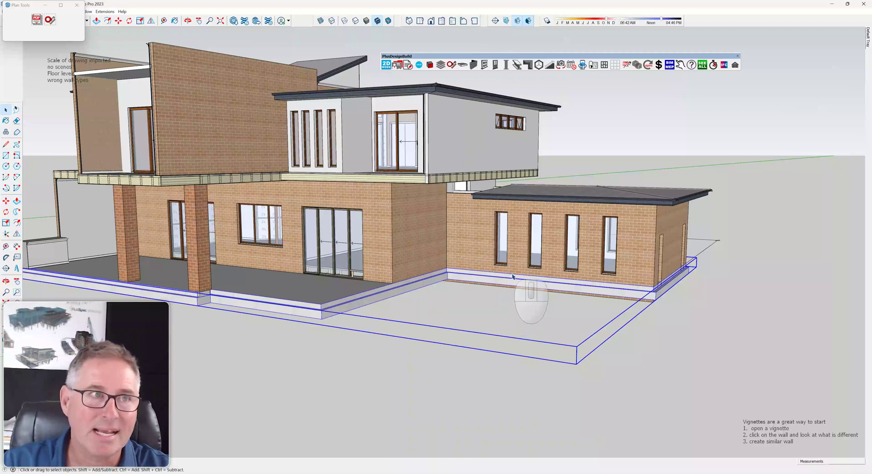
middle_click_drag(504, 272, 449, 236)
scroll(455, 214, "up", 4)
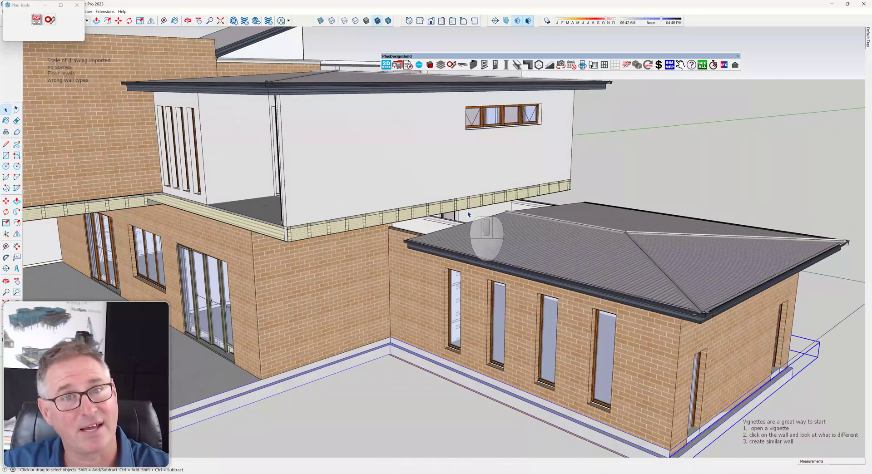
scroll(468, 214, "down", 8)
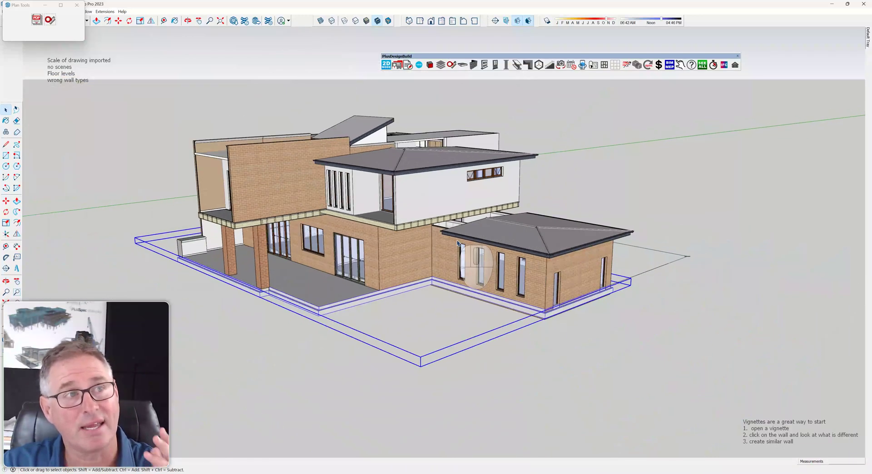
scroll(478, 243, "down", 10)
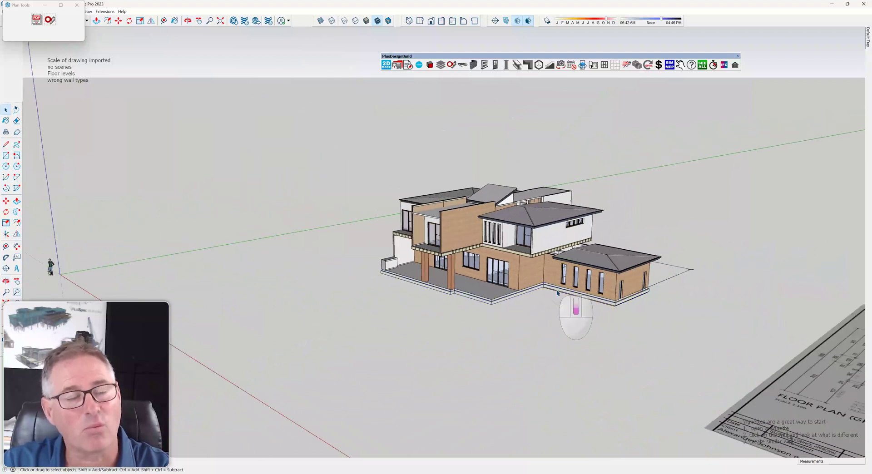
Copy the imported floor plan and place the copy beside the original.
mouse_move(594, 290)
middle_mouse_down()
mouse_move(419, 223)
mouse_move(426, 242)
mouse_move(579, 321)
mouse_move(394, 314)
mouse_move(472, 313)
middle_mouse_up()
left_click(473, 314)
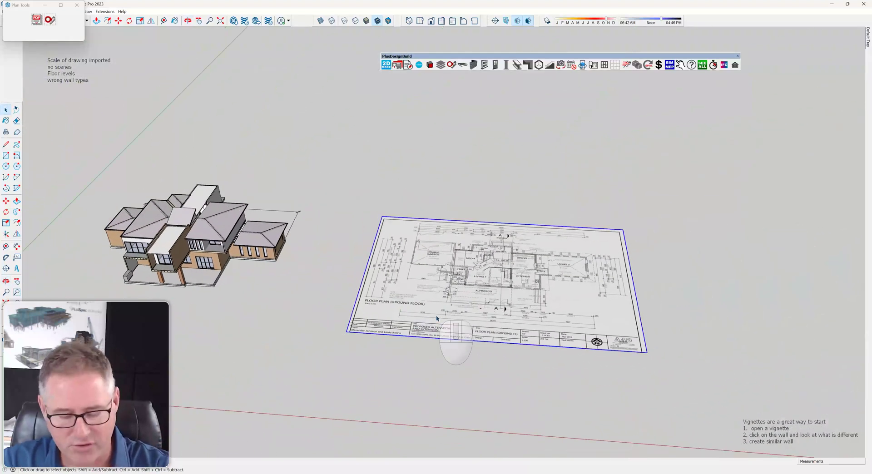
key("m")
left_click(393, 330)
key("ctrl")
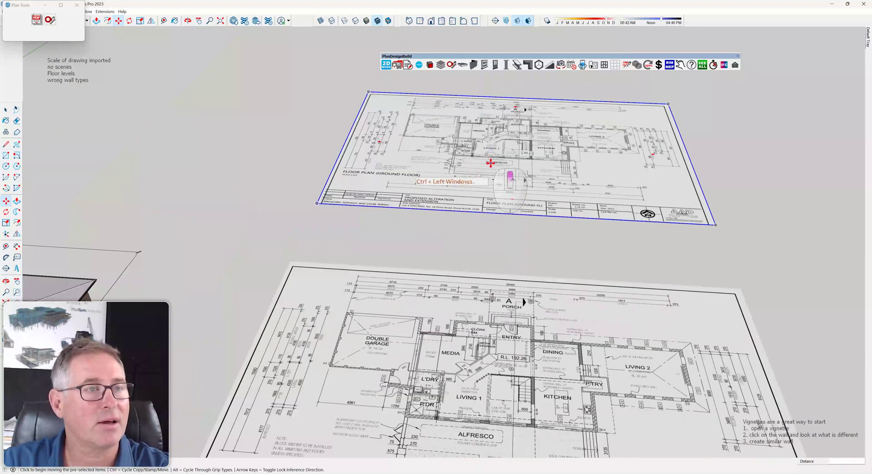
scroll(486, 169, "up", 5)
middle_click_drag(486, 169, 486, 169)
key("space")
scroll(436, 304, "down", 5)
scroll(395, 280, "up", 5)
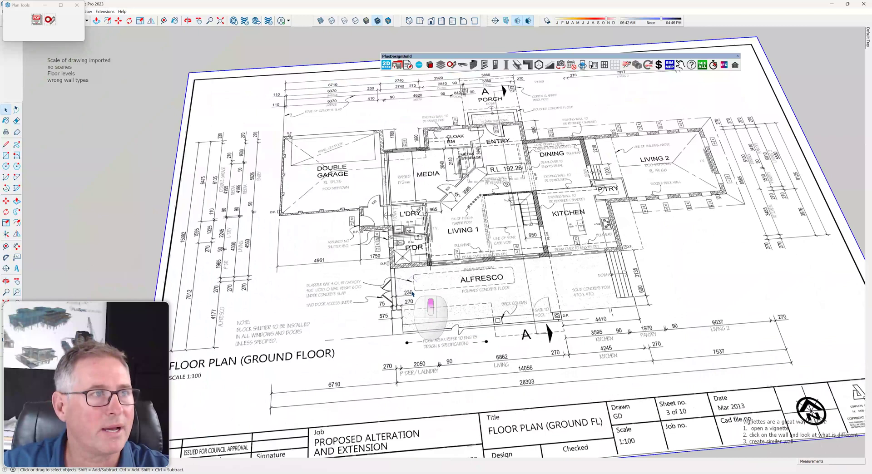
Explode the copied floor-plan image into a face and orbit to a flatter angle.
right_click(415, 243)
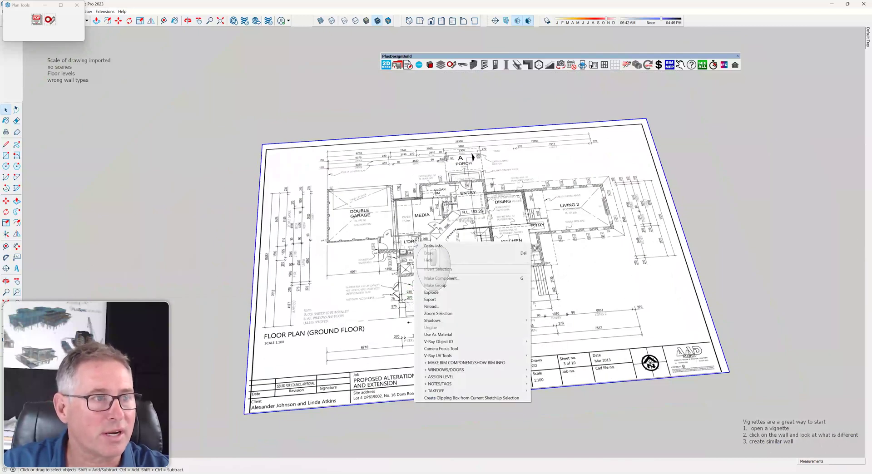
left_click(432, 293)
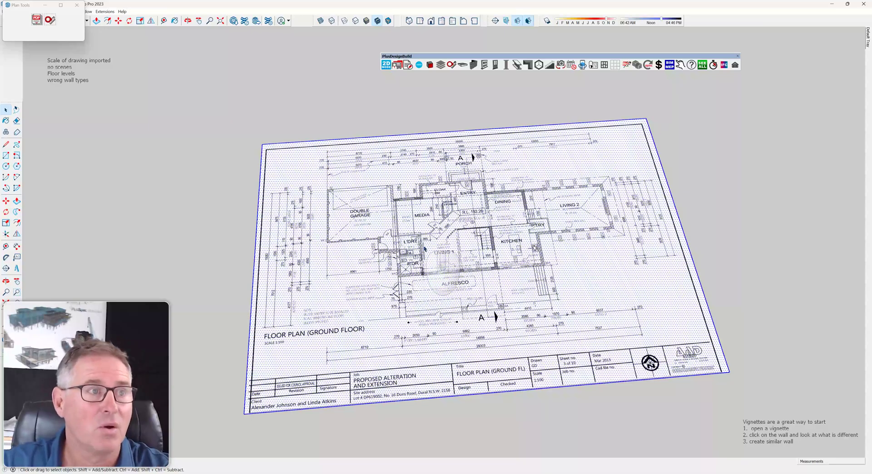
scroll(425, 248, "up", 5)
key("o")
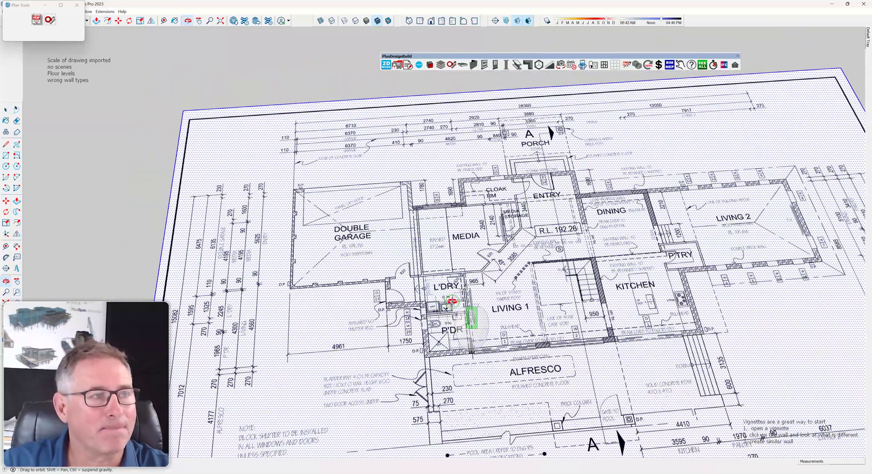
left_click_drag(452, 302, 445, 275)
key("space")
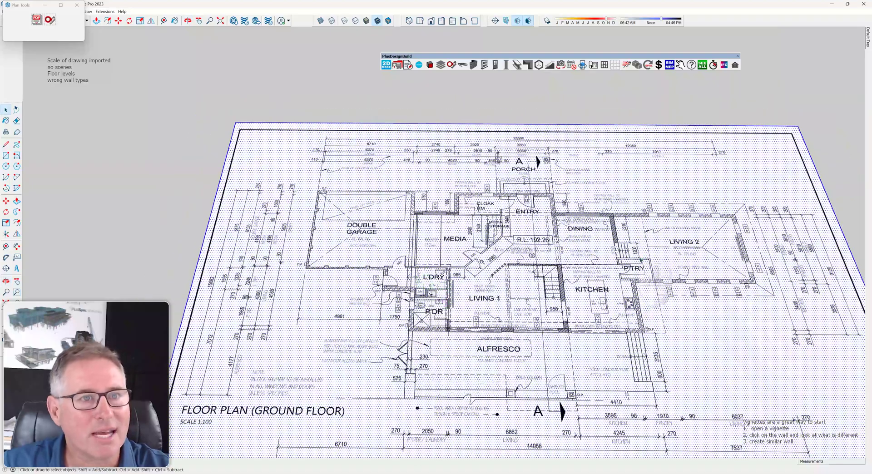
scroll(686, 257, "up", 5)
scroll(693, 260, "down", 5)
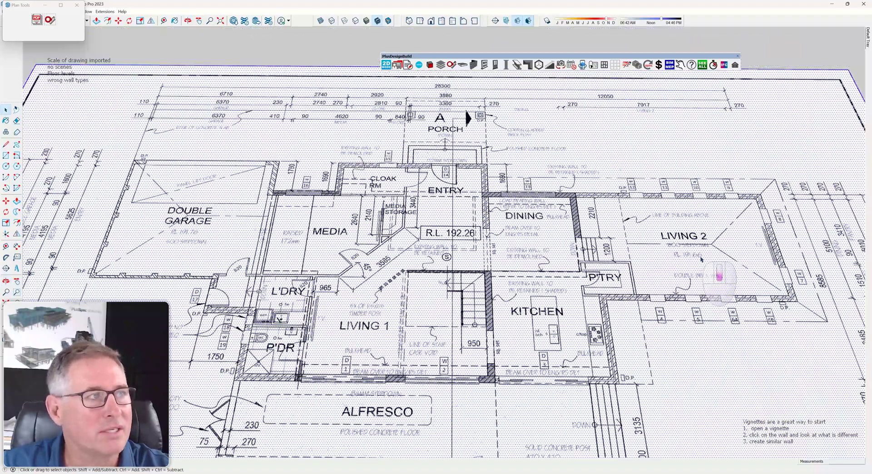
scroll(232, 239, "up", 1)
scroll(231, 240, "down", 3)
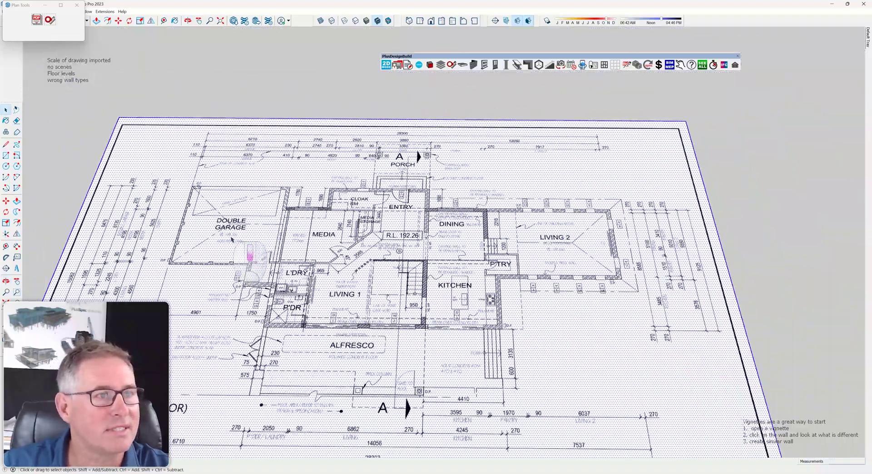
scroll(577, 254, "up", 8)
mouse_move(561, 258)
middle_mouse_down()
mouse_move(542, 233)
mouse_move(477, 231)
mouse_move(436, 209)
mouse_move(467, 204)
mouse_move(538, 214)
middle_mouse_up()
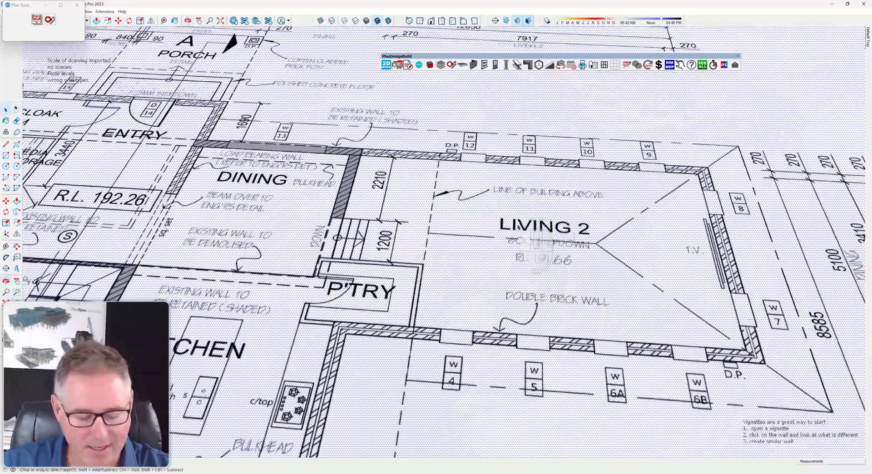
scroll(502, 236, "down", 5)
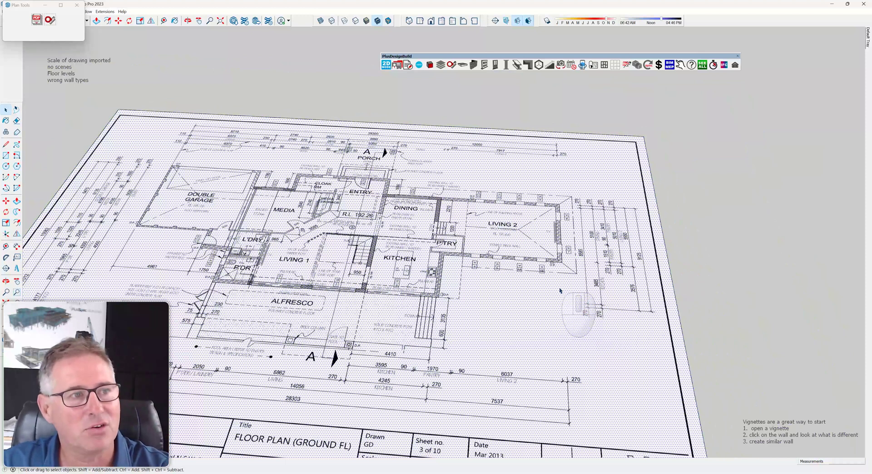
middle_click_drag(553, 291, 458, 296, "shift")
key("r")
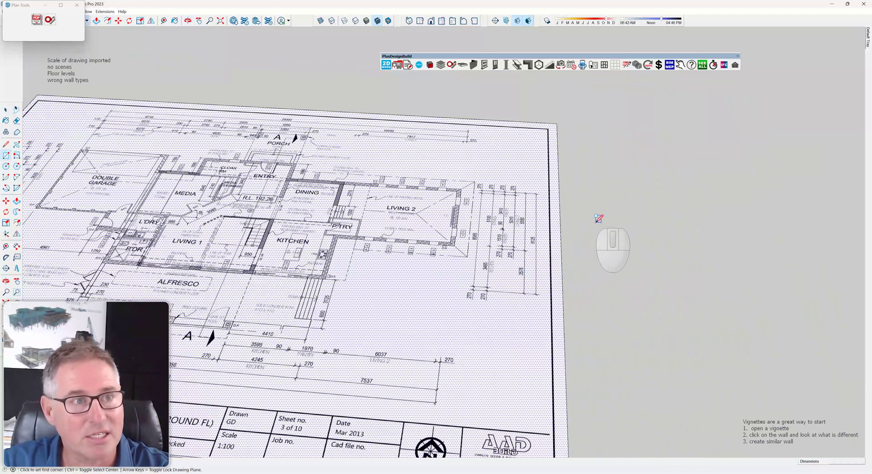
left_click(597, 223)
left_click(700, 272)
key("space")
left_click(631, 259)
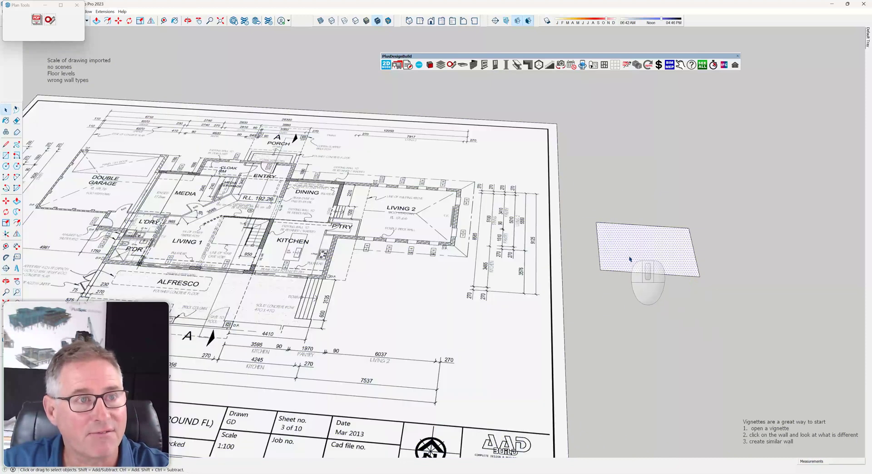
left_click(599, 252)
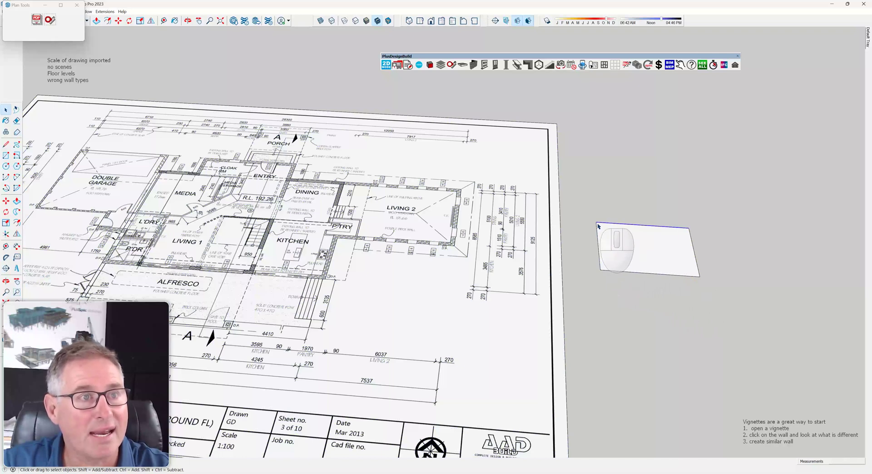
left_click(661, 226)
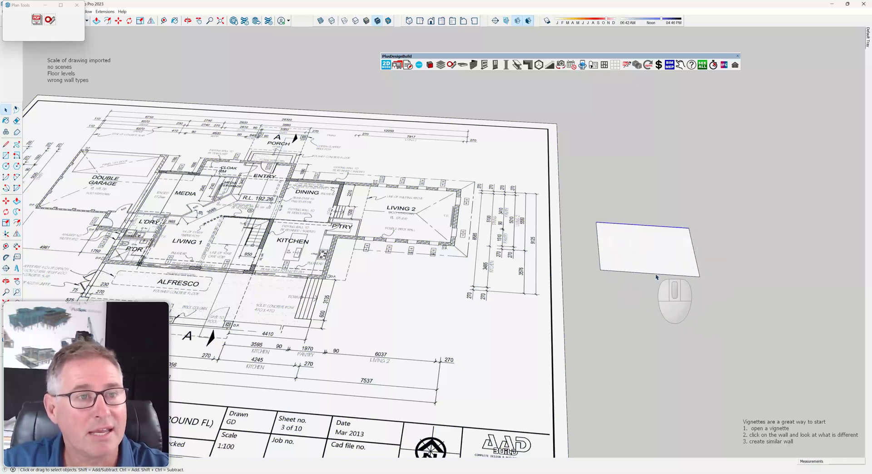
key("Delete")
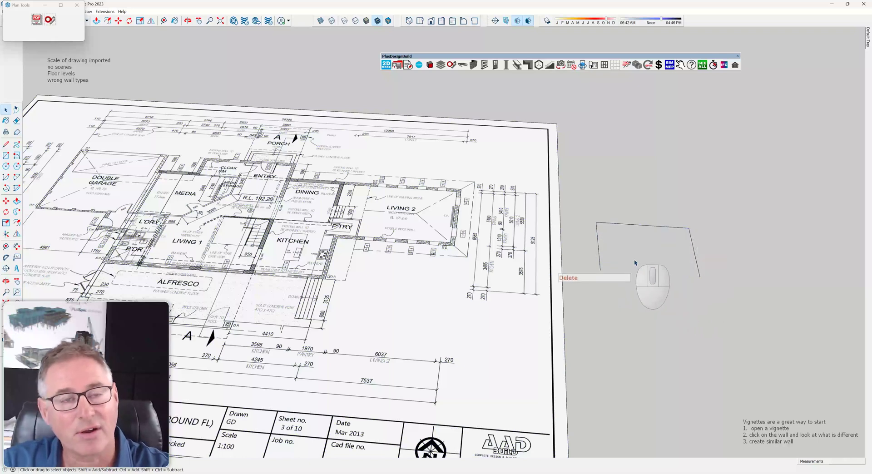
triple_click(648, 229)
key("Delete")
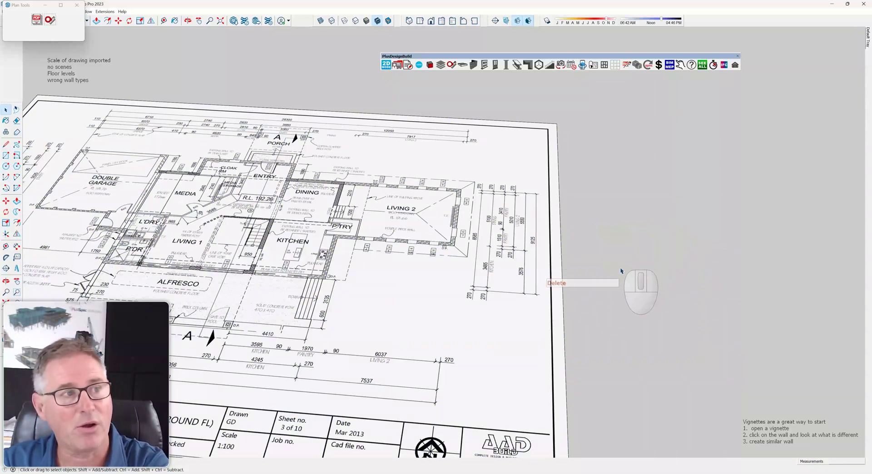
scroll(623, 268, "down", 5)
middle_click_drag(502, 276, 471, 313)
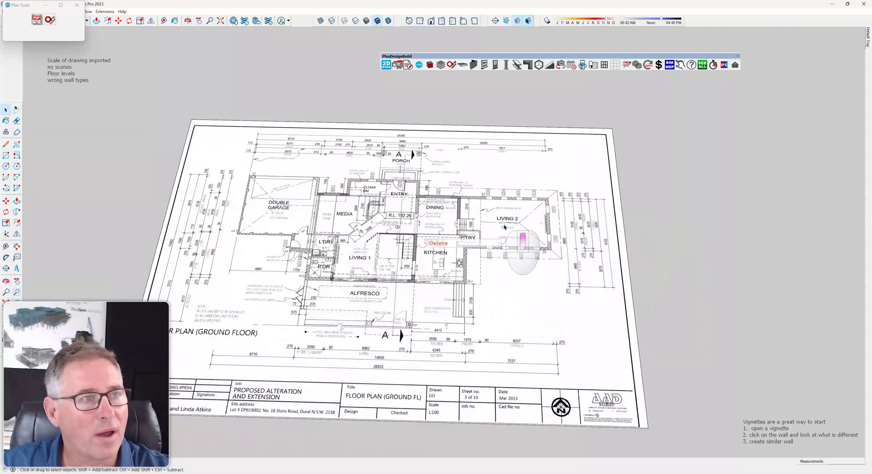
scroll(497, 231, "up", 5)
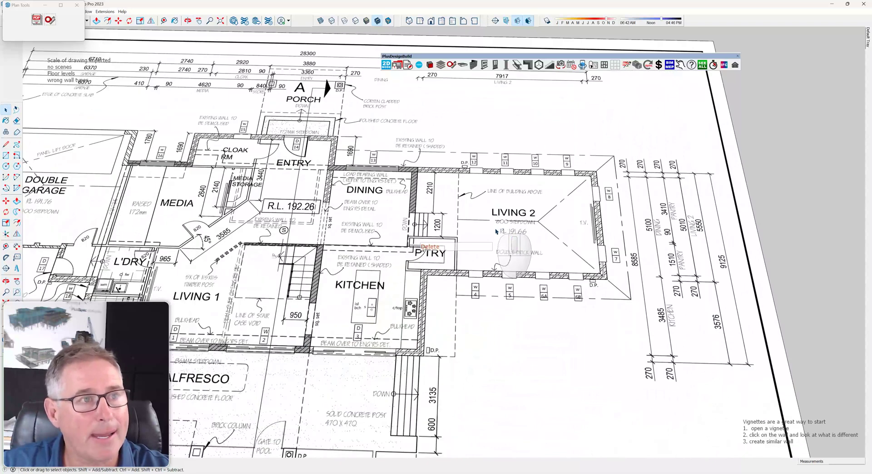
left_click(524, 239)
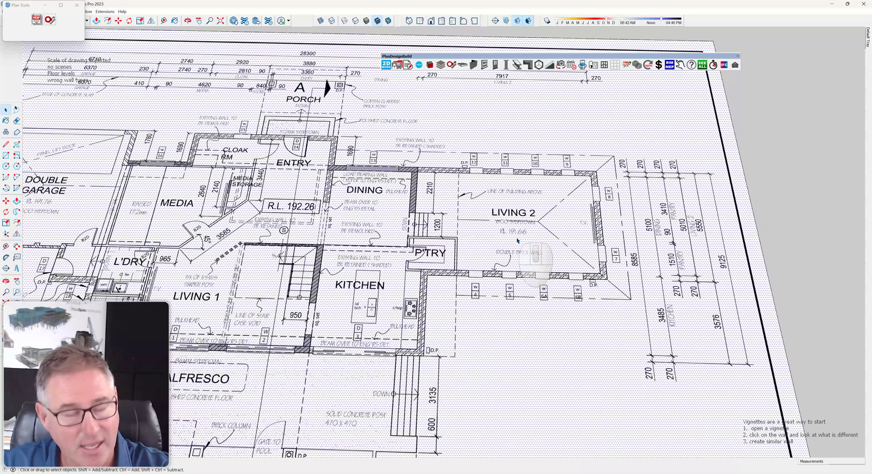
key("r")
scroll(422, 174, "up", 5)
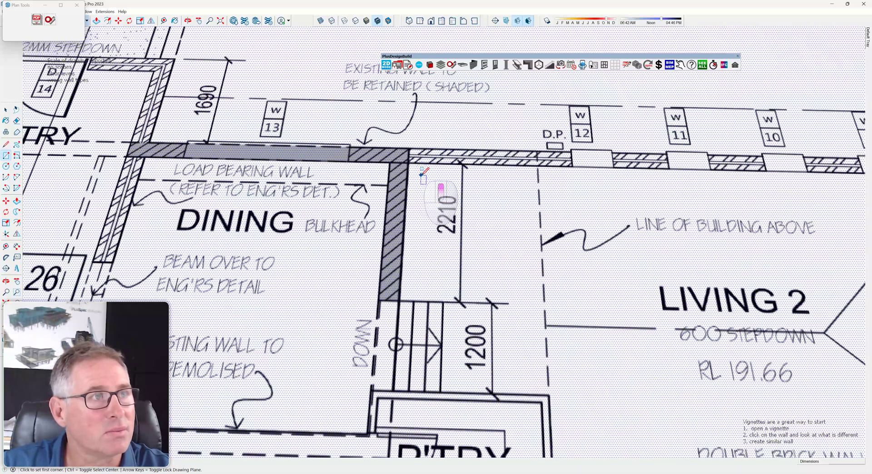
scroll(422, 173, "up", 2)
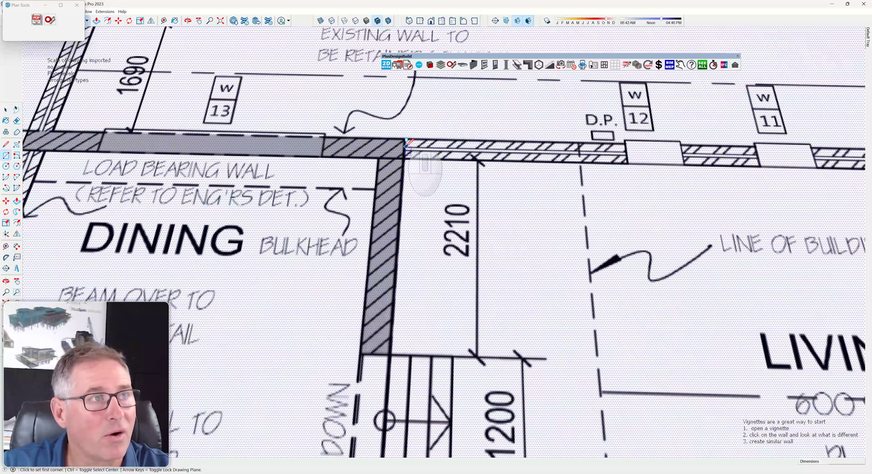
left_click(406, 148)
scroll(406, 148, "down", 6)
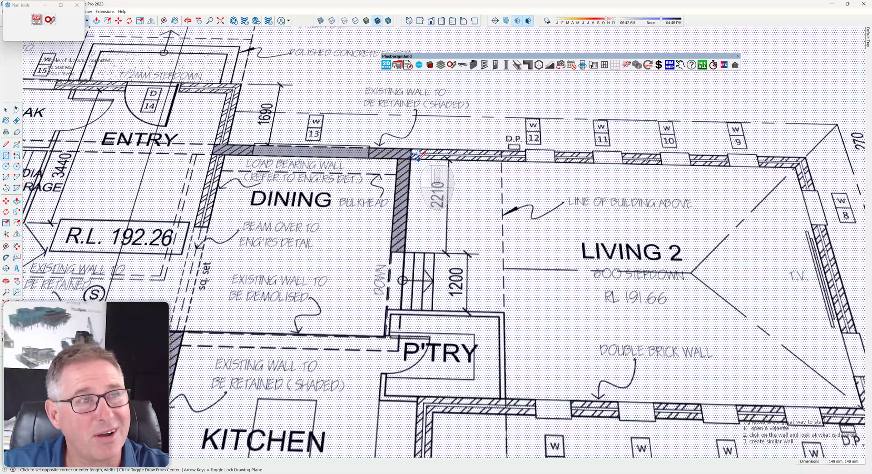
scroll(664, 301, "up", 4)
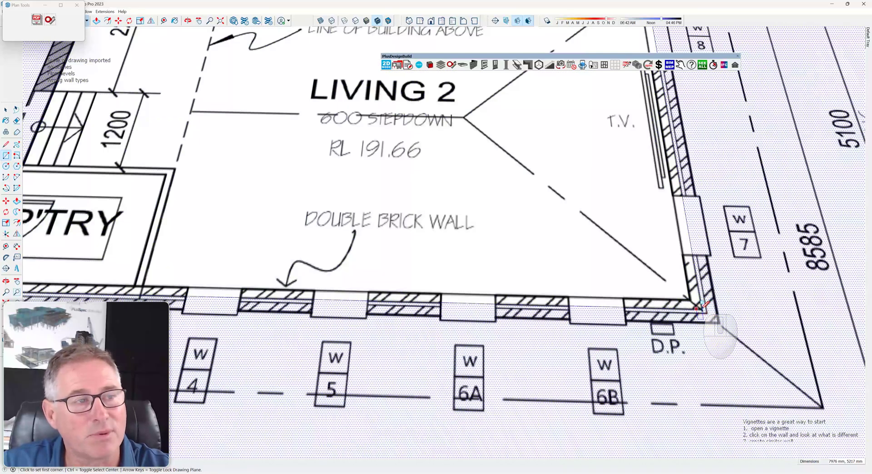
scroll(701, 309, "down", 5)
mouse_move(666, 312)
middle_mouse_down()
mouse_move(511, 257)
mouse_move(607, 263)
middle_mouse_up()
scroll(606, 258, "down", 2)
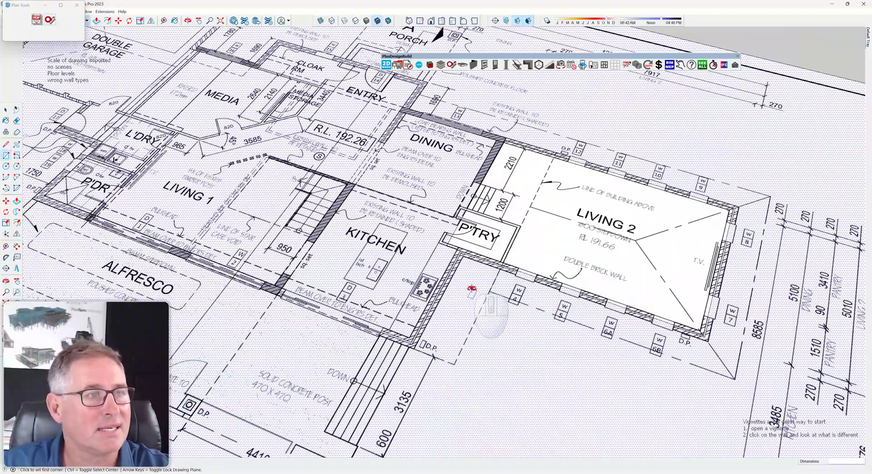
middle_click_drag(473, 293, 642, 306)
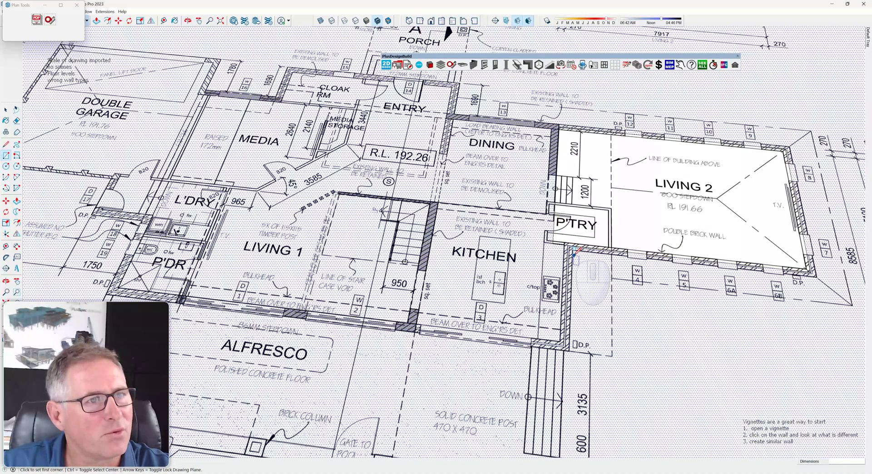
scroll(569, 256, "up", 6)
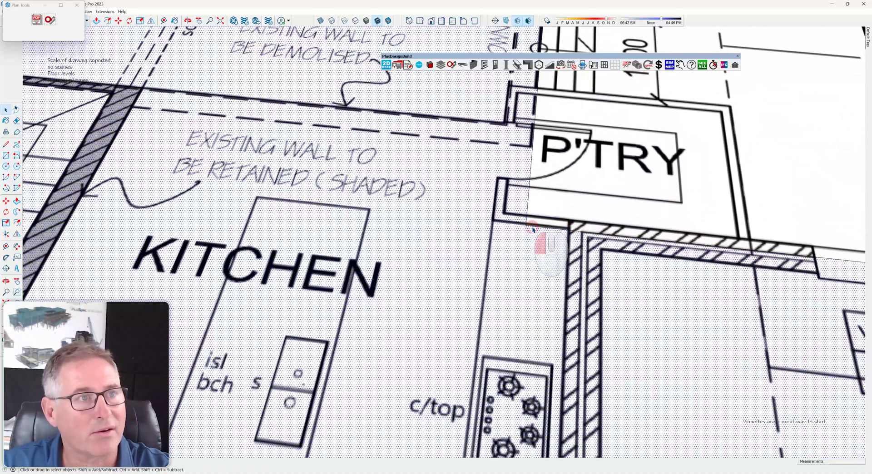
left_click(533, 229)
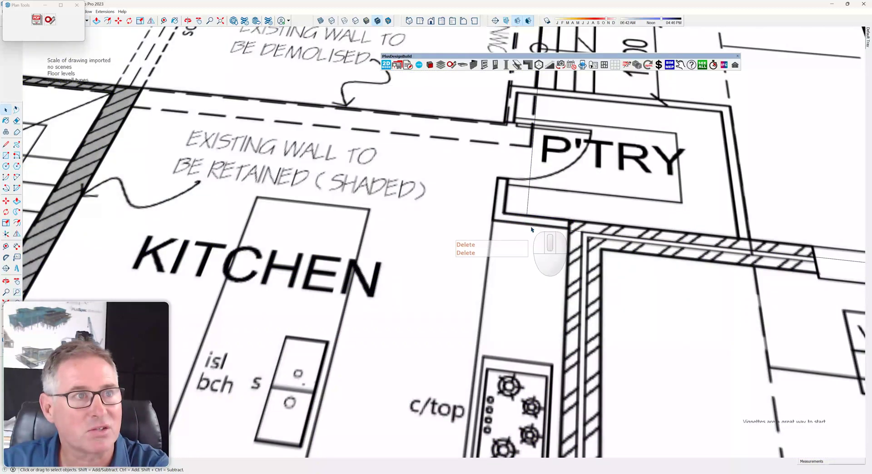
Delete the stray edge and bring the kitchen back into view.
scroll(532, 236, "down", 5)
key("Delete")
middle_click_drag(540, 257, 545, 256)
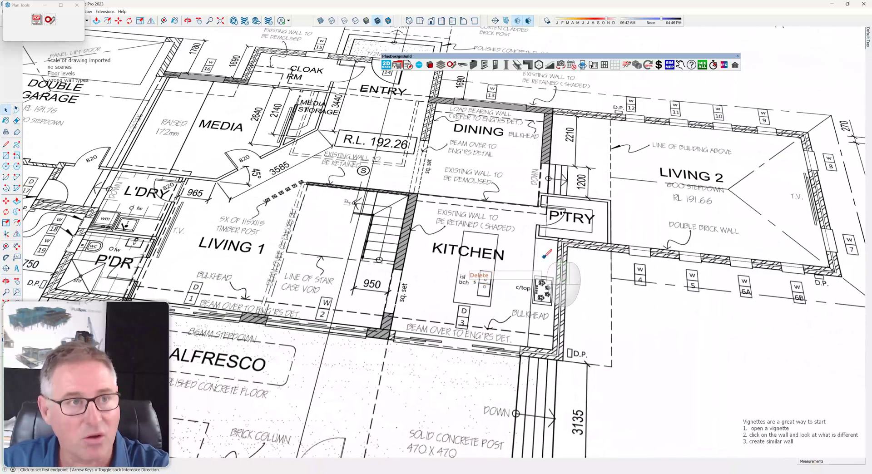
scroll(544, 257, "up", 2)
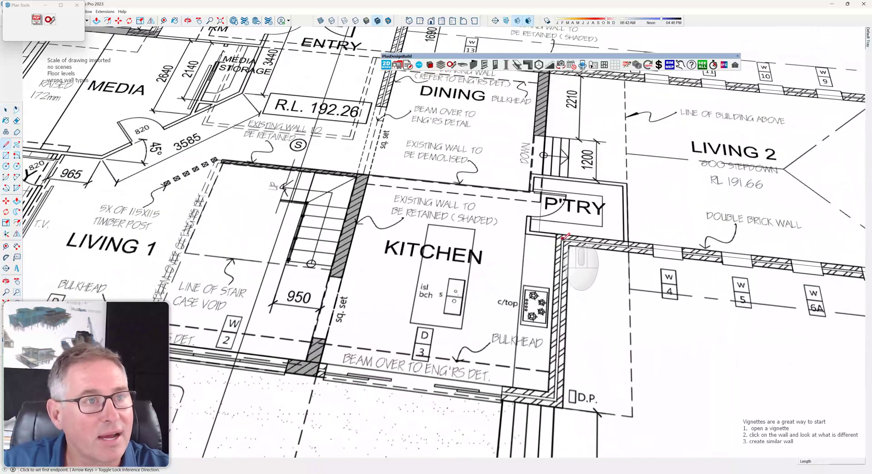
Trace a wall line from the kitchen corner to the garage/media wall corner.
left_click(563, 236)
scroll(563, 238, "down", 3)
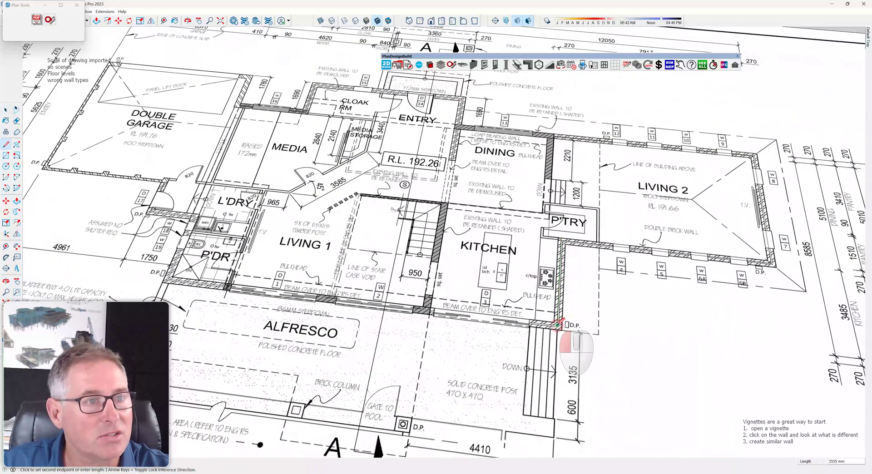
scroll(558, 325, "down", 3)
scroll(368, 309, "up", 4)
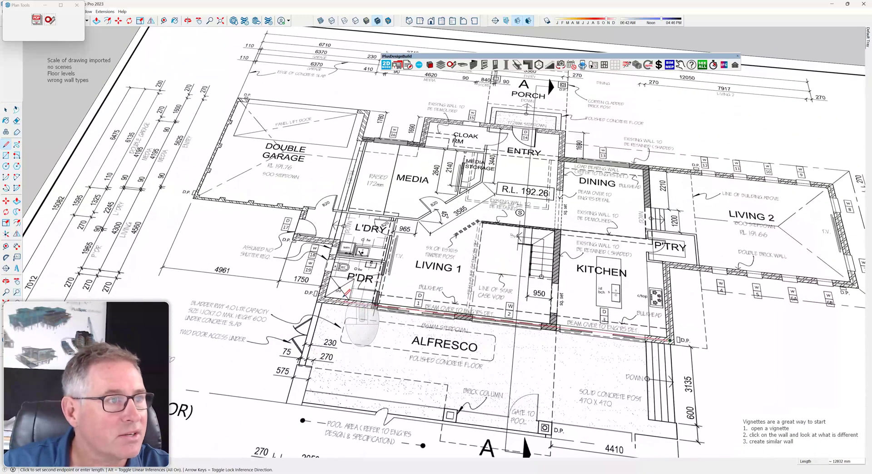
scroll(346, 294, "up", 4)
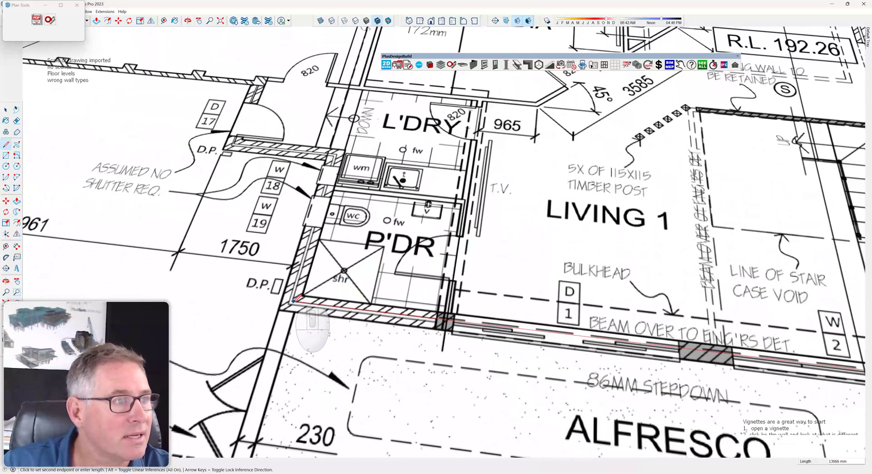
scroll(332, 313, "down", 4)
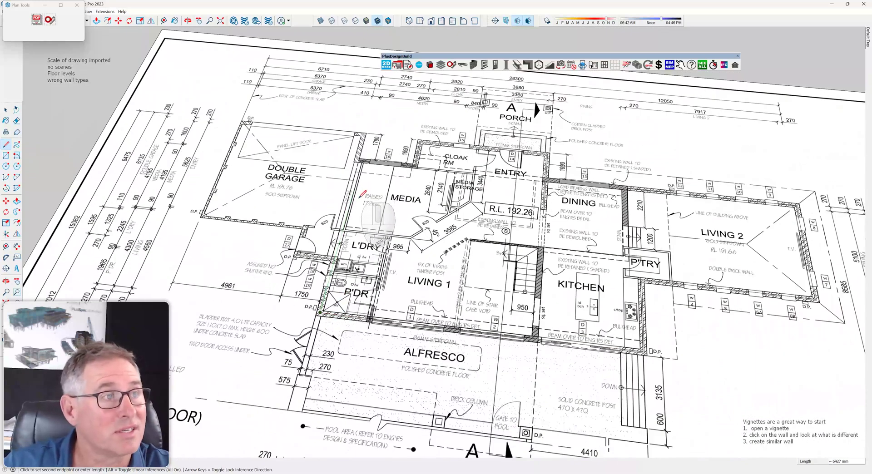
scroll(359, 205, "up", 2)
scroll(356, 214, "up", 1)
scroll(359, 218, "down", 3)
scroll(363, 182, "up", 5)
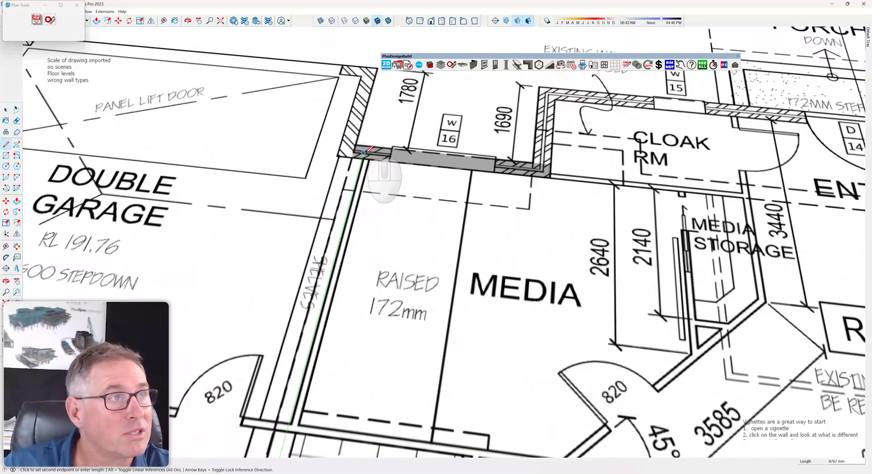
left_click(363, 153)
scroll(295, 182, "down", 3)
scroll(273, 181, "up", 1)
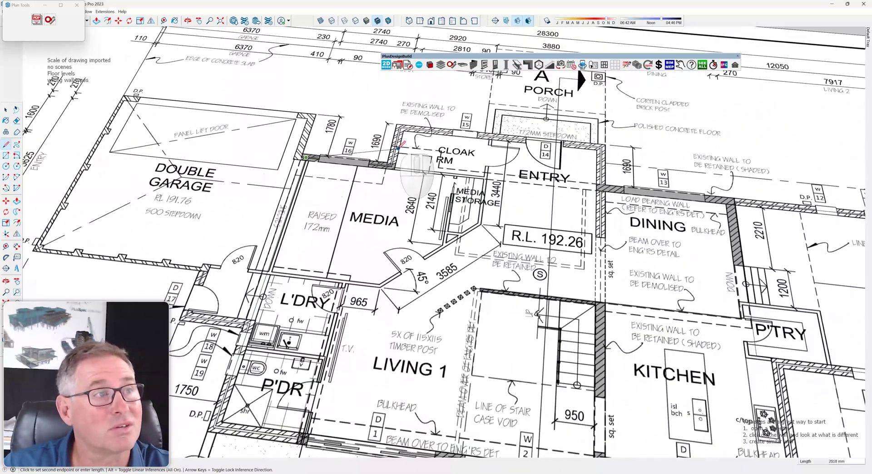
scroll(398, 148, "up", 3)
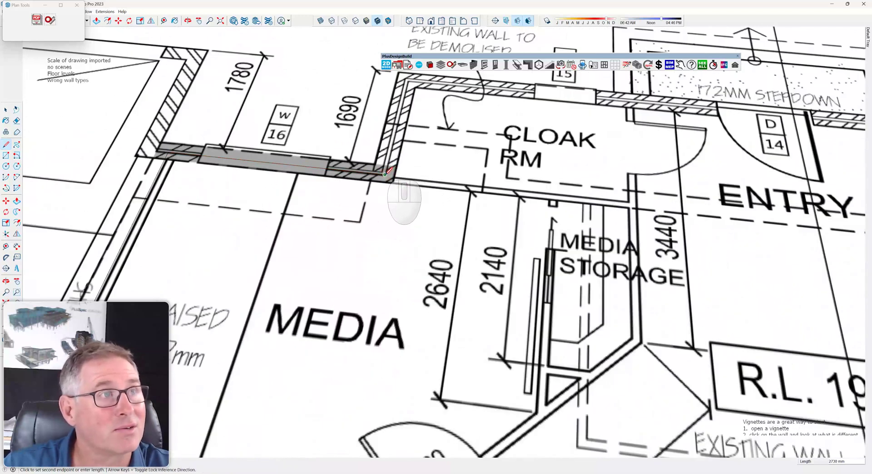
Continue the line via the cloak room and entry wall corners to close the face.
left_click(385, 174)
scroll(385, 174, "down", 3)
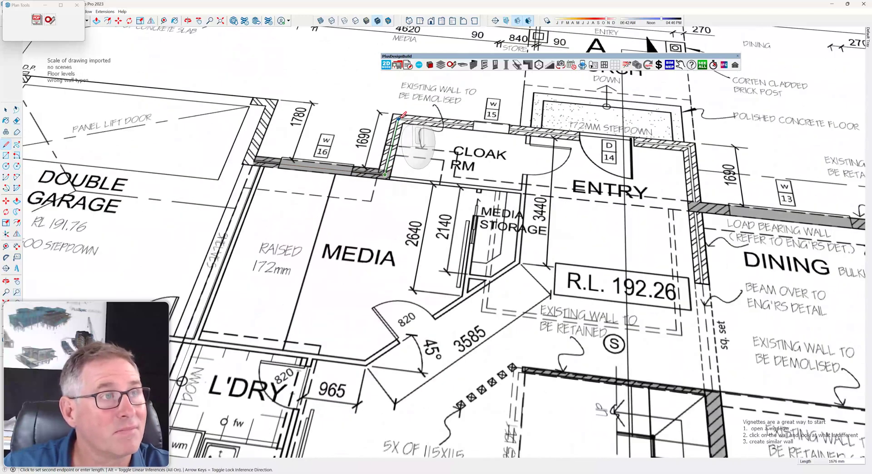
scroll(398, 119, "down", 3)
scroll(546, 148, "up", 4)
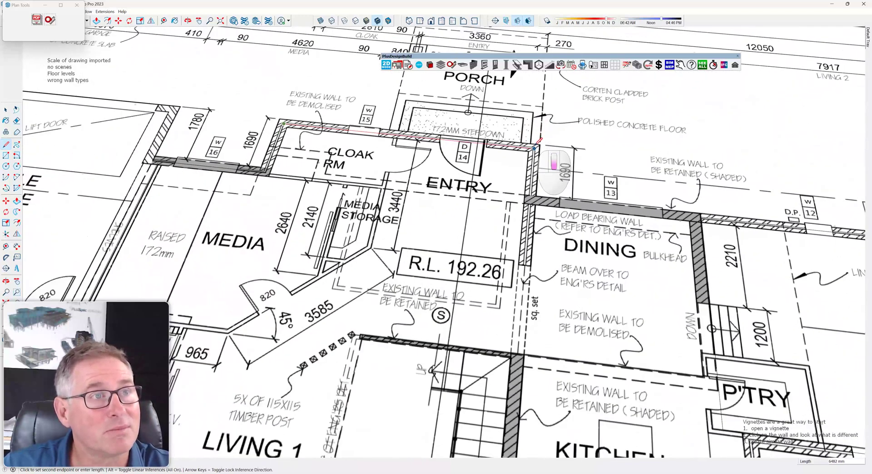
left_click(535, 148)
scroll(522, 220, "down", 4)
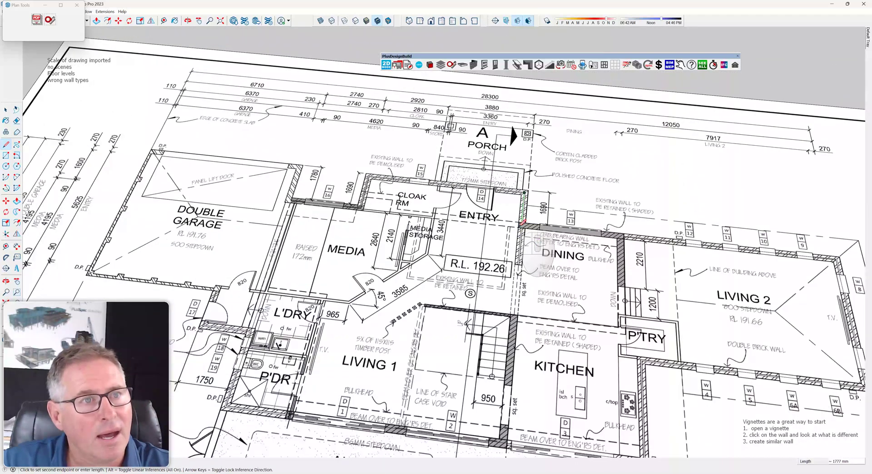
scroll(520, 223, "down", 3)
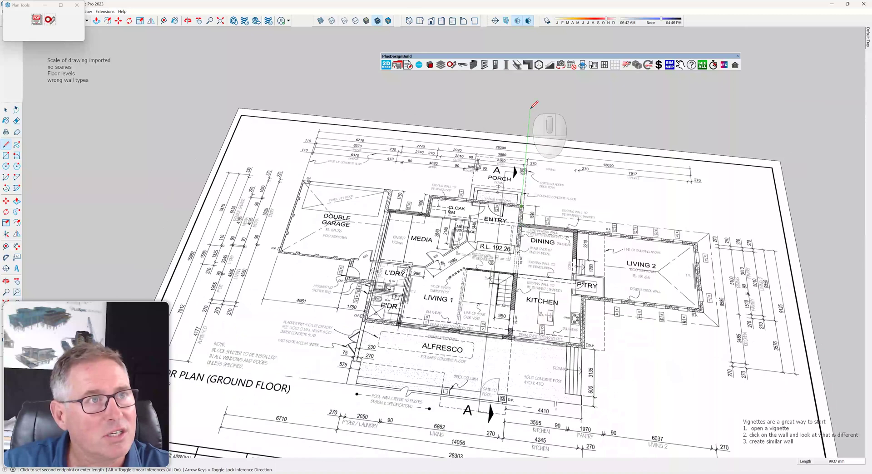
scroll(577, 236, "up", 4)
key("shift")
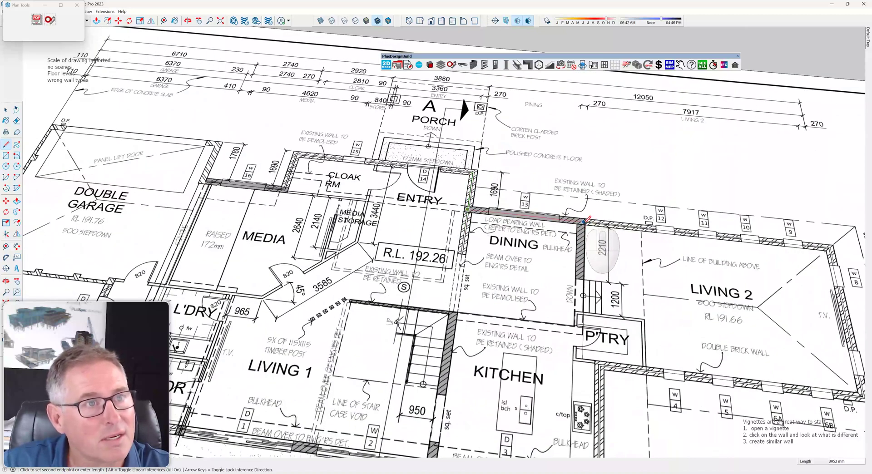
key("space")
Select the new floor face and open Calculator beside the plan.
left_click(552, 257)
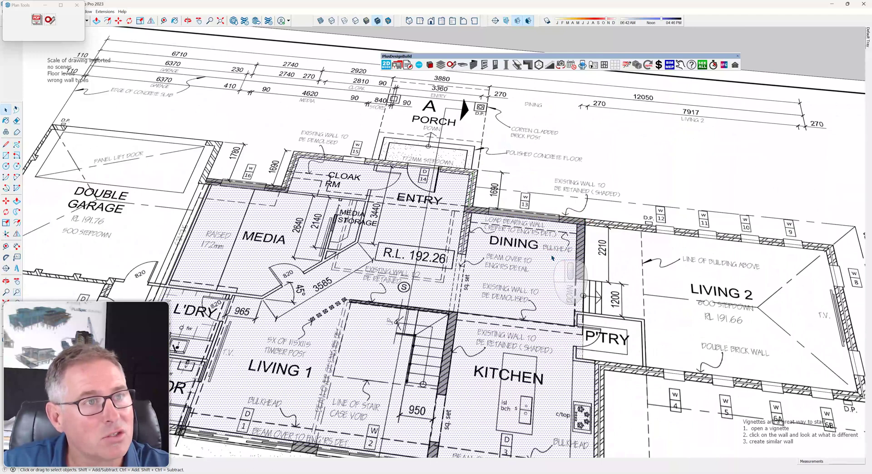
scroll(553, 258, "down", 5)
middle_click_drag(552, 257, 545, 282)
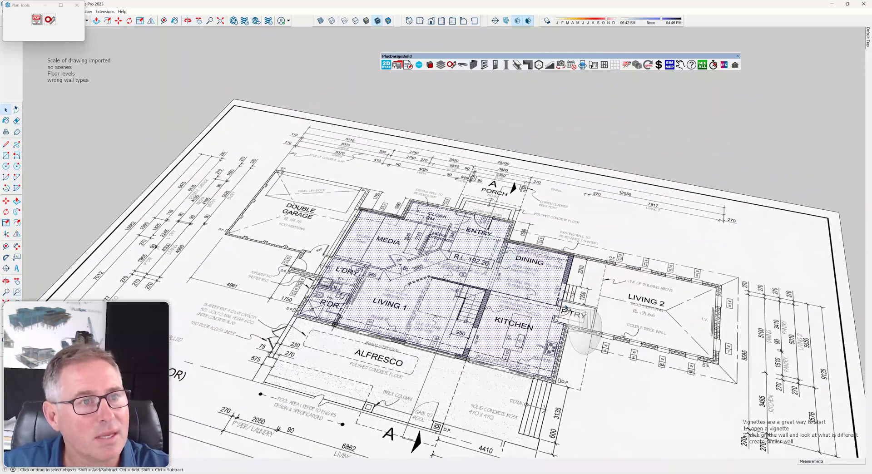
scroll(471, 278, "up", 4)
scroll(471, 278, "up", 2)
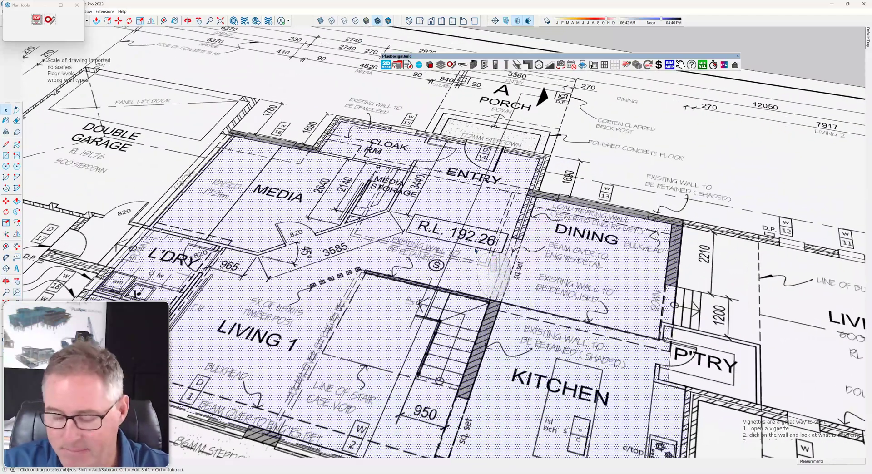
key("XF86Calculator")
left_click_drag(577, 148, 314, 140)
Compute 192.26 − 191.66 in Calculator, giving the 0.6 level difference.
type("1")
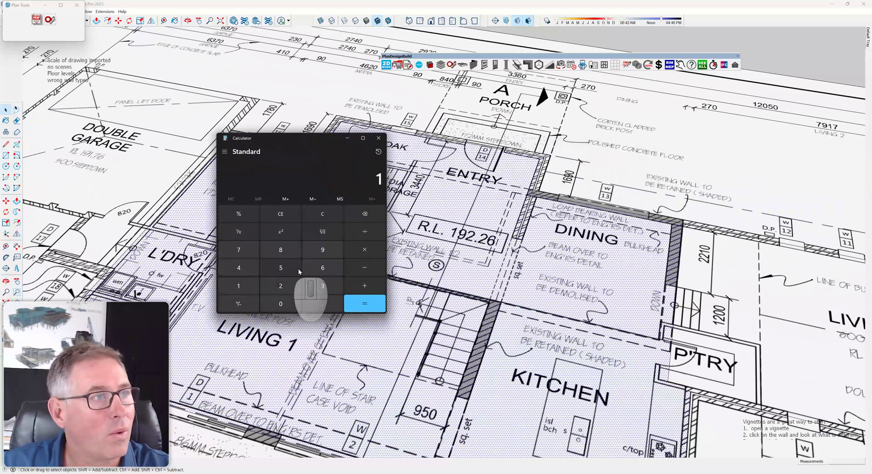
left_click(325, 250)
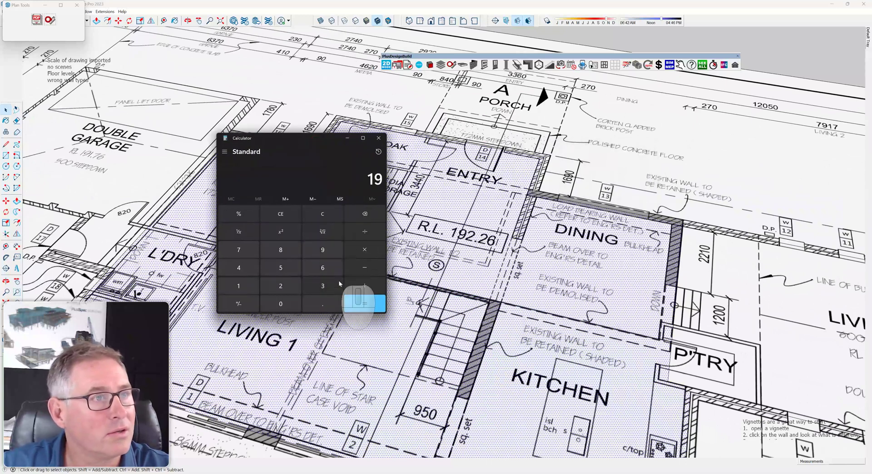
left_click(293, 284)
left_click(322, 302)
left_click(288, 288)
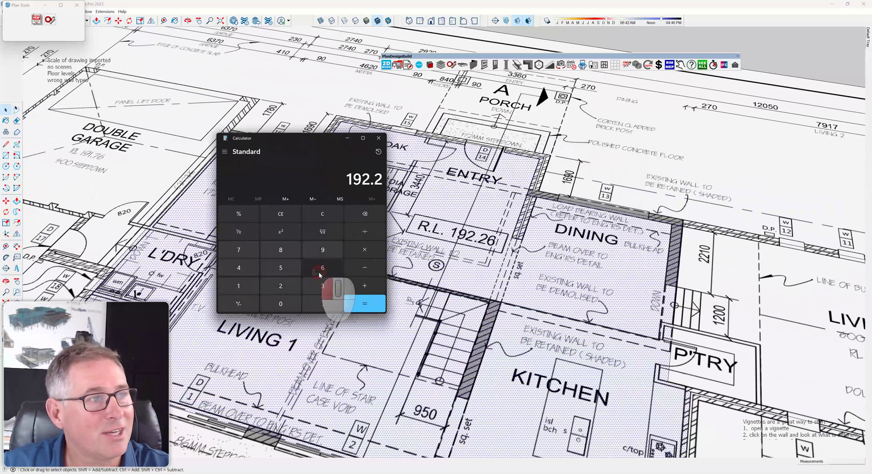
left_click(320, 268)
left_click(365, 267)
scroll(776, 348, "down", 3)
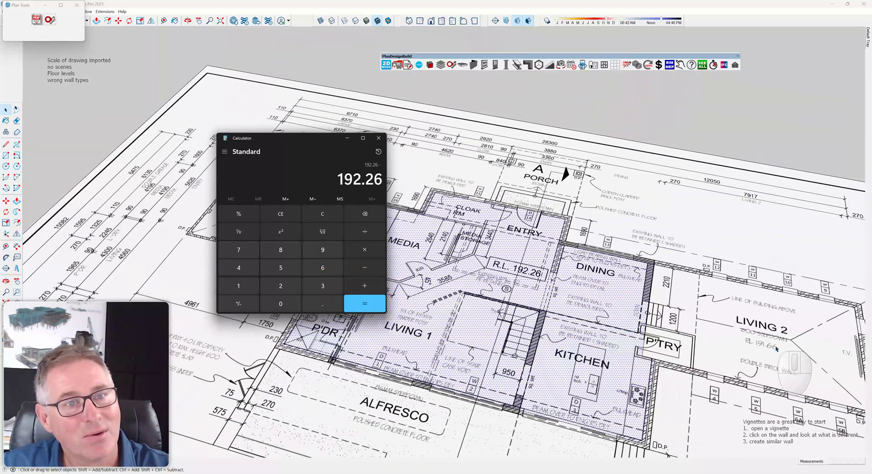
left_click(249, 288)
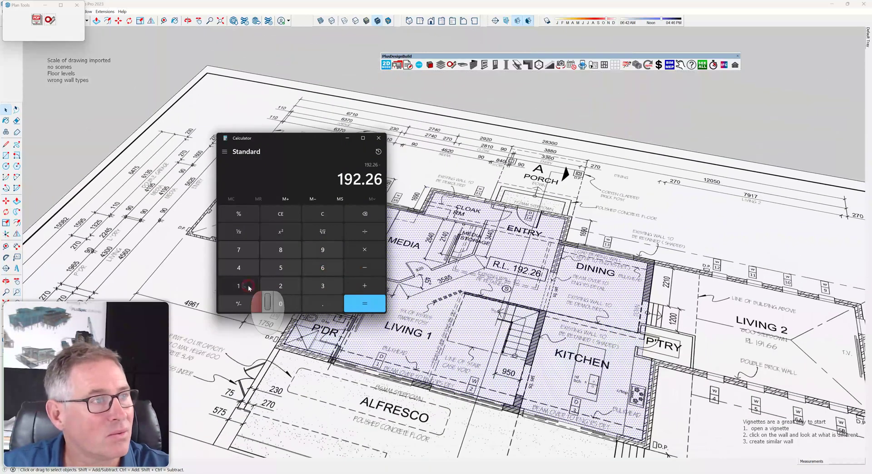
left_click(322, 249)
left_click(244, 287)
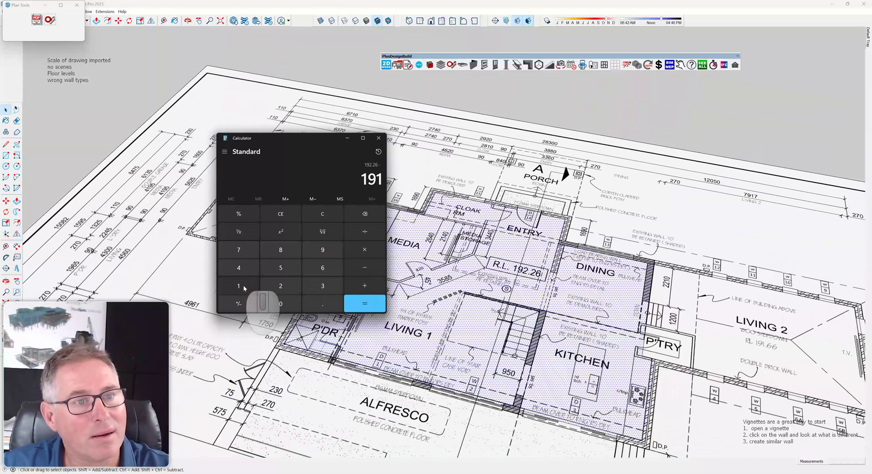
left_click(320, 304)
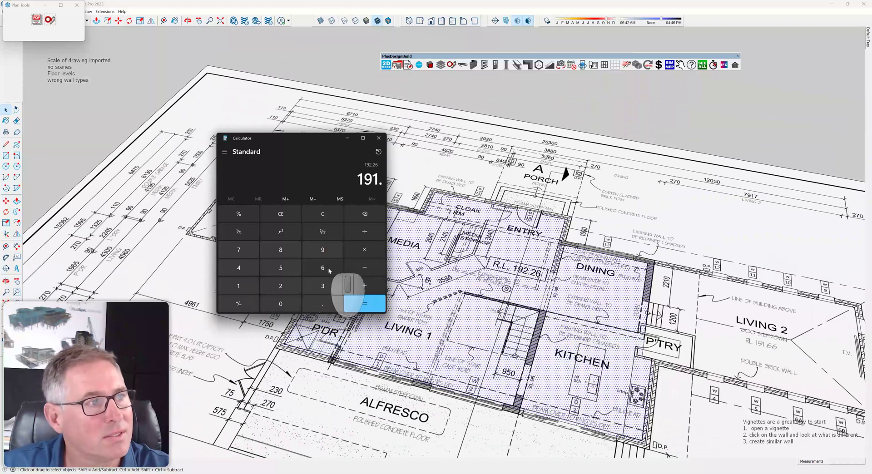
left_click(335, 271)
left_click(335, 271)
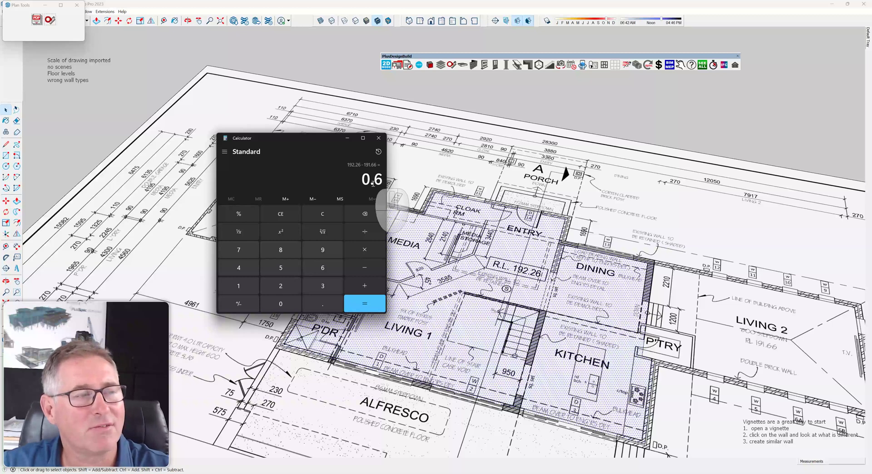
Close Calculator, push the traced floor face up 600 mm, and orbit to check the slab.
left_click(378, 138)
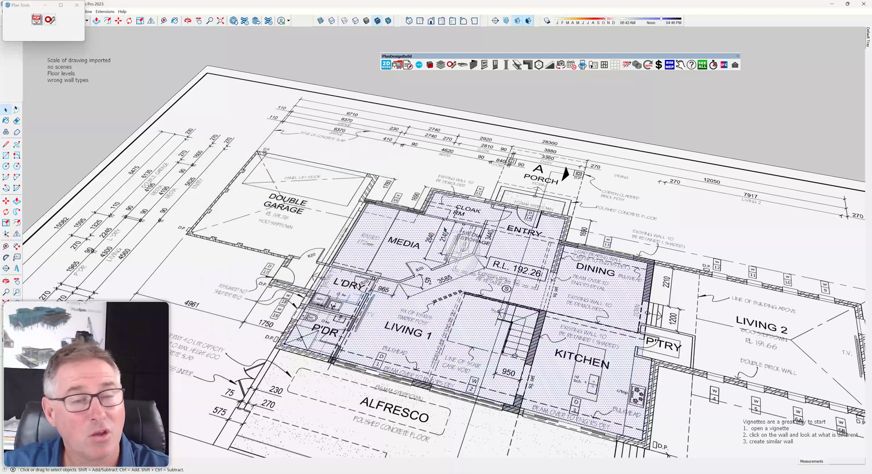
mouse_move(522, 308)
middle_mouse_down()
mouse_move(521, 321)
mouse_move(463, 253)
mouse_move(499, 289)
middle_mouse_up()
left_click(498, 289)
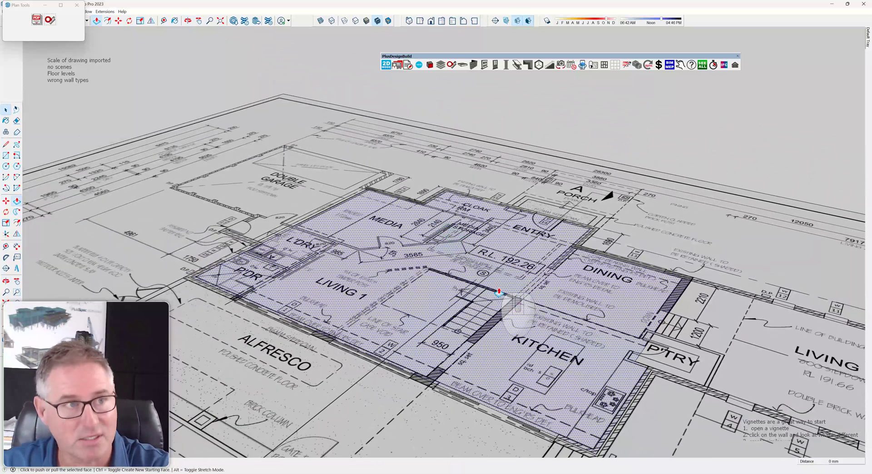
left_click_drag(498, 292, 499, 281)
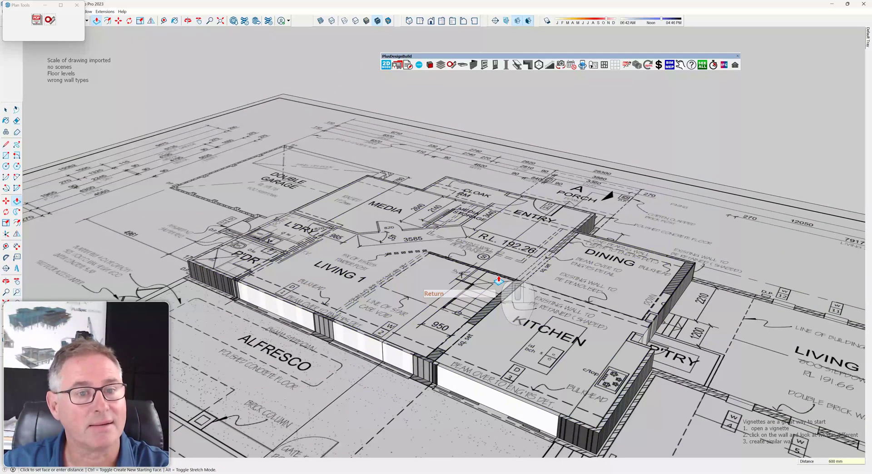
scroll(499, 281, "down", 5)
middle_click_drag(499, 281, 584, 247)
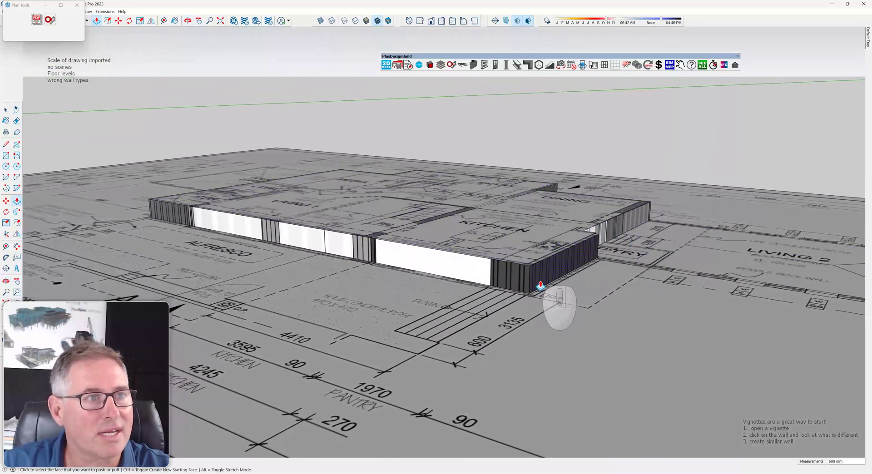
scroll(512, 283, "down", 3)
middle_click_drag(511, 282, 659, 318)
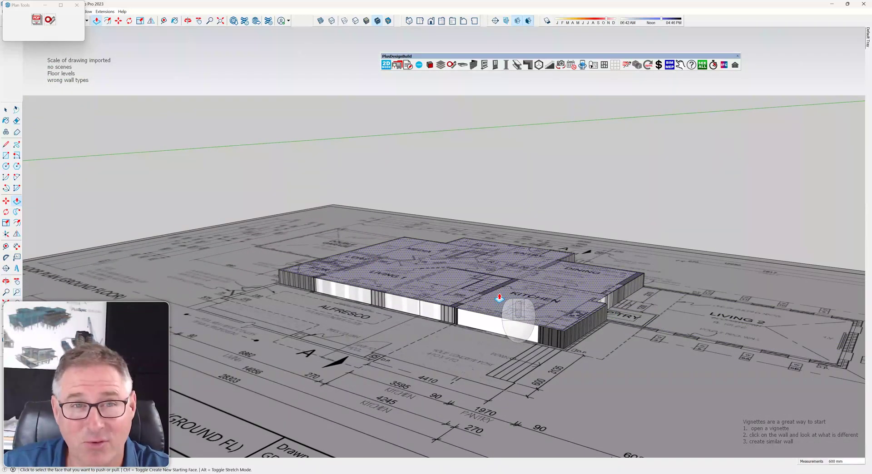
scroll(495, 308, "up", 6)
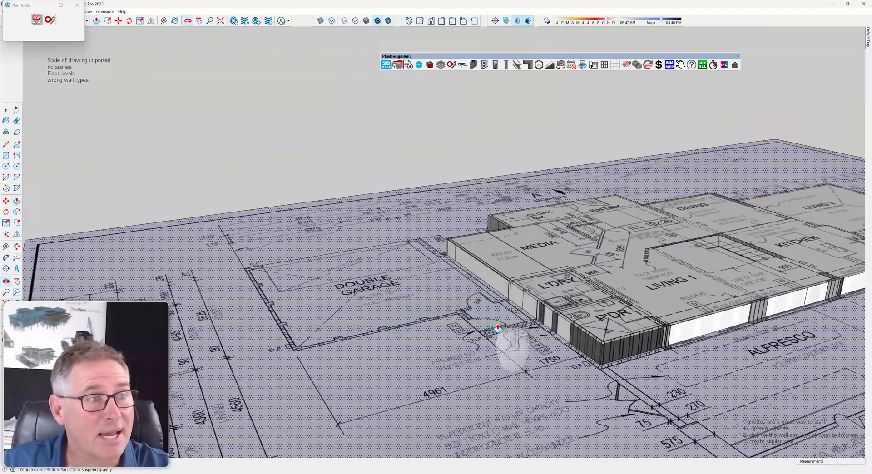
scroll(545, 340, "up", 4)
scroll(529, 326, "down", 6)
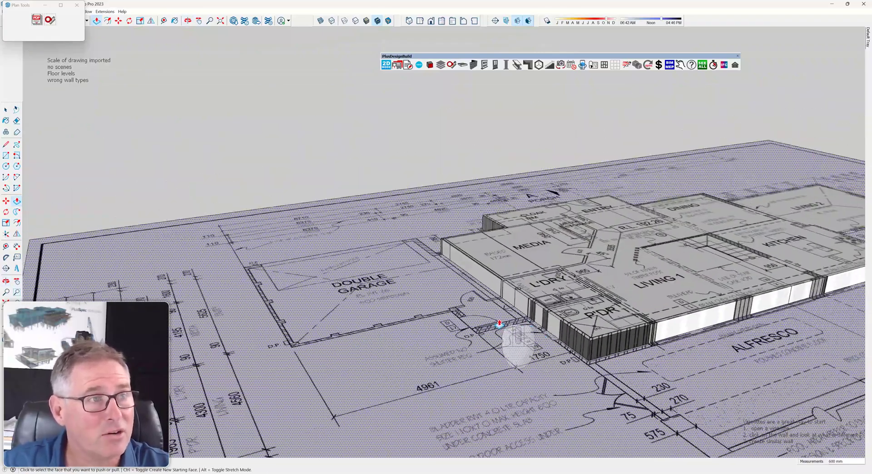
Draw a rectangle over the Double Garage outline, snapping at its D.P. corner, then recall Calculator.
key("r")
scroll(585, 348, "up", 8)
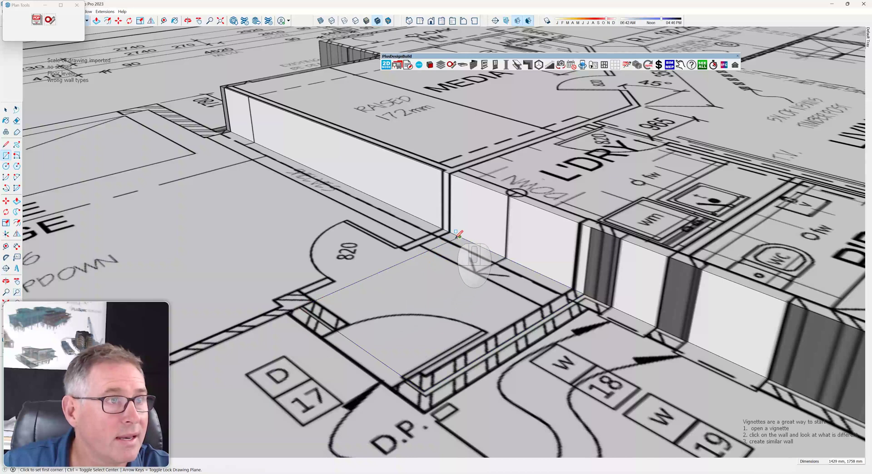
scroll(460, 236, "down", 8)
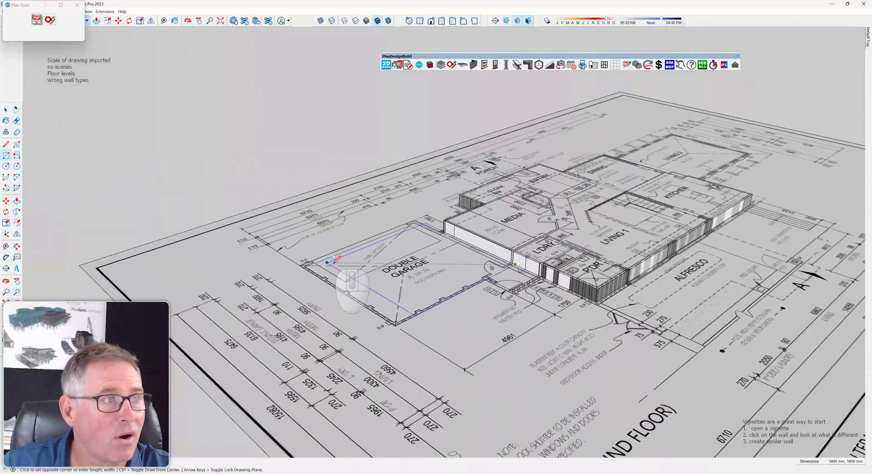
scroll(281, 262, "up", 4)
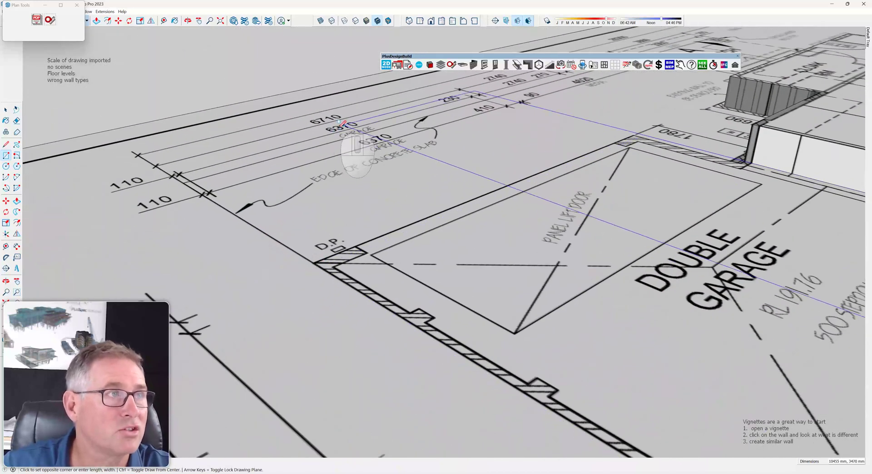
scroll(321, 241, "up", 2)
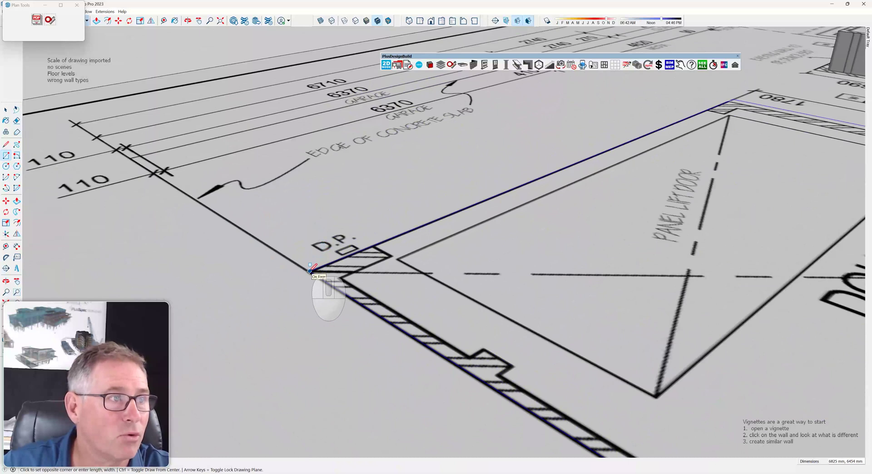
scroll(314, 273, "down", 8)
mouse_move(356, 298)
middle_mouse_down()
mouse_move(439, 294)
mouse_move(336, 291)
mouse_move(495, 291)
mouse_move(331, 286)
mouse_move(491, 310)
mouse_move(395, 309)
middle_mouse_up()
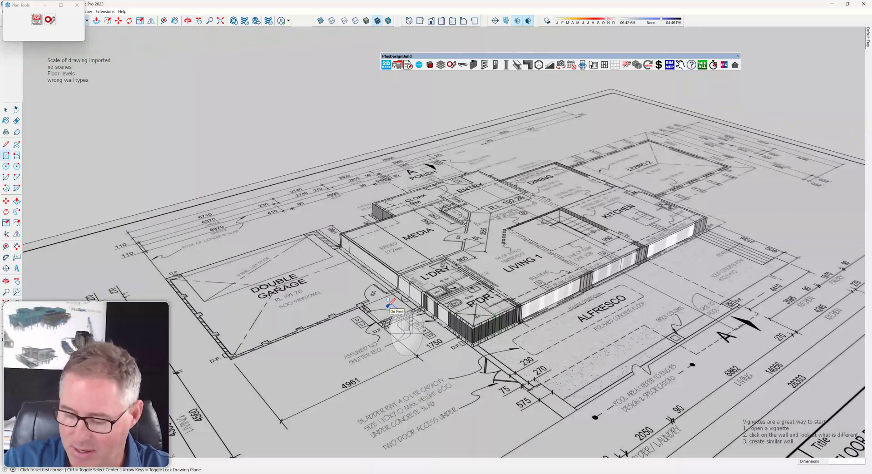
key("XF86Calculator")
Compute 192.26 − 191.76 = 0.5 in Calculator for the garage level.
left_click(320, 135)
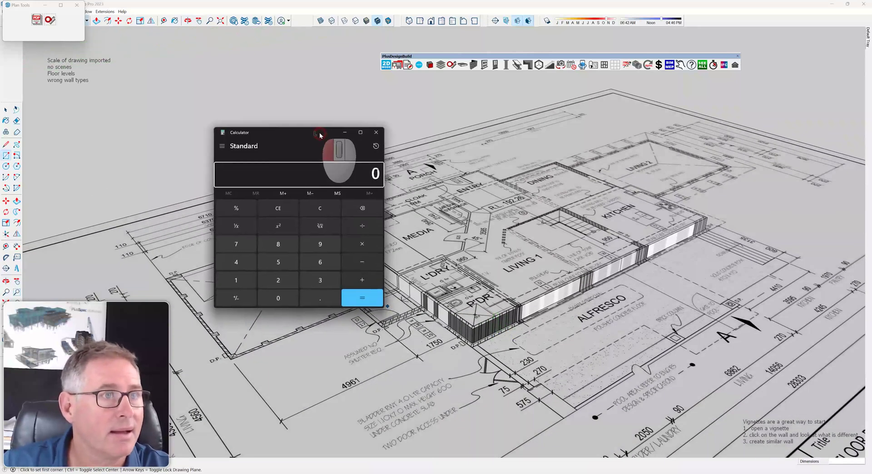
left_click_drag(319, 135, 286, 77)
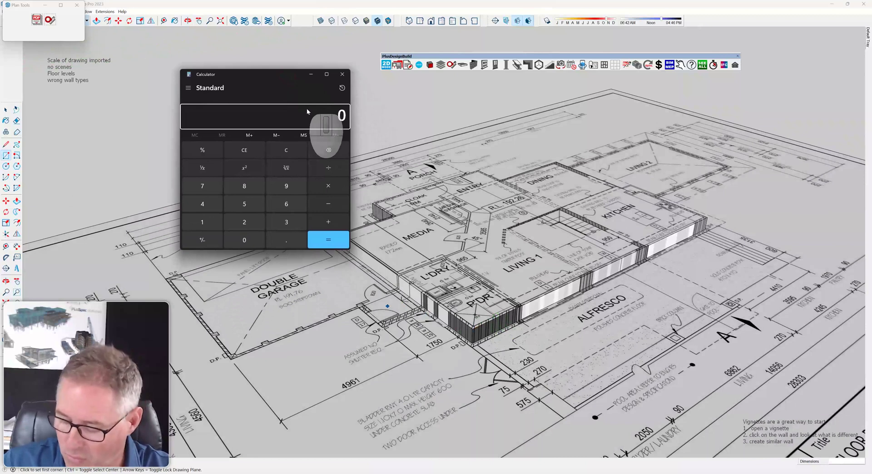
type("192")
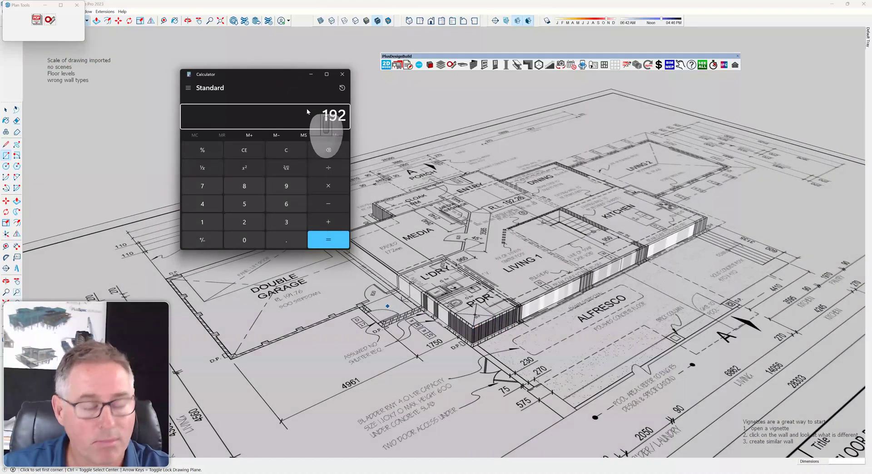
type(".26")
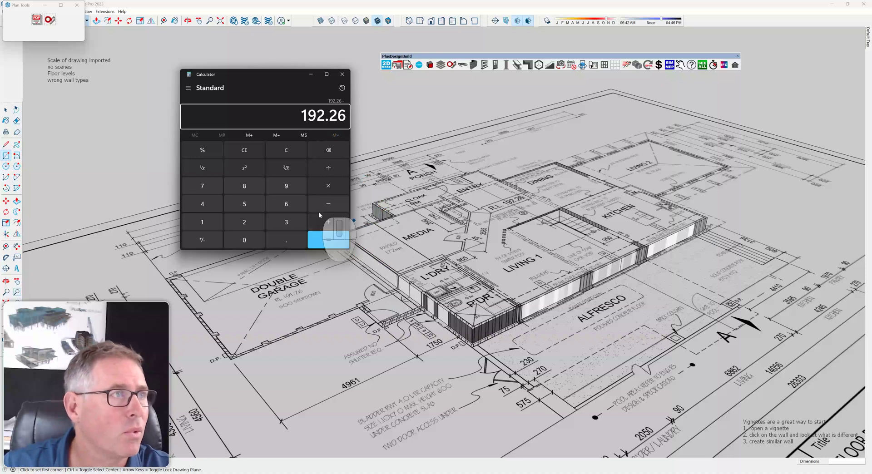
left_click(202, 222)
left_click(286, 185)
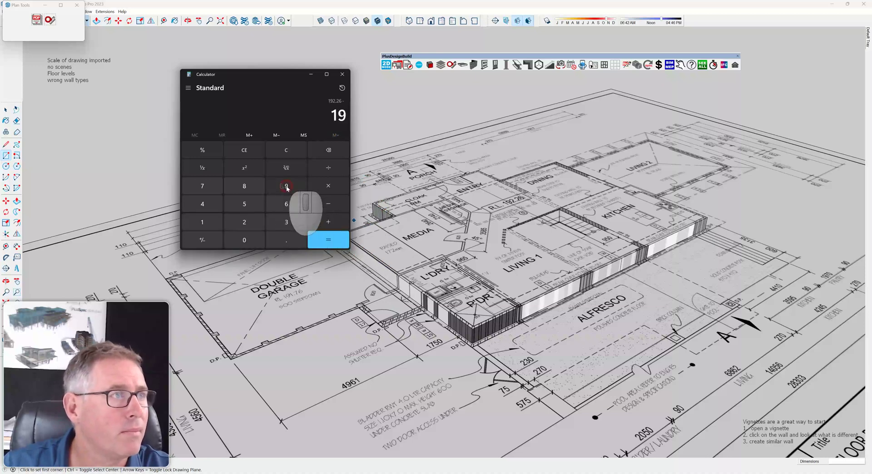
left_click(206, 223)
left_click(276, 240)
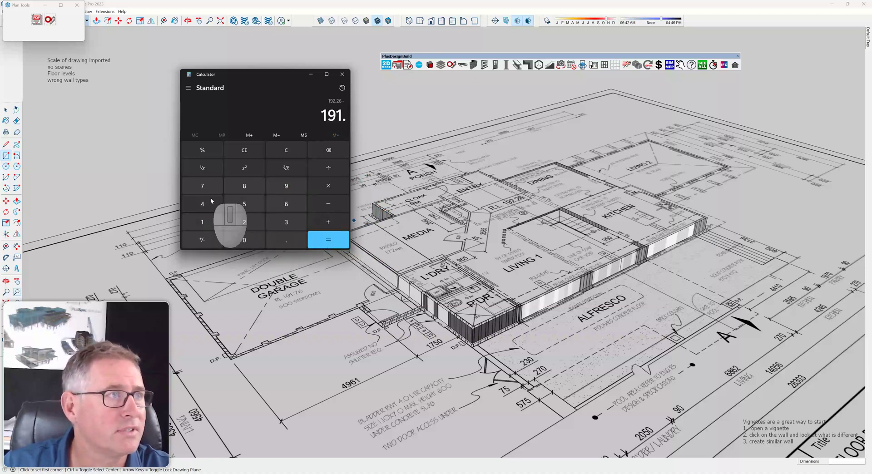
left_click(206, 187)
left_click(287, 206)
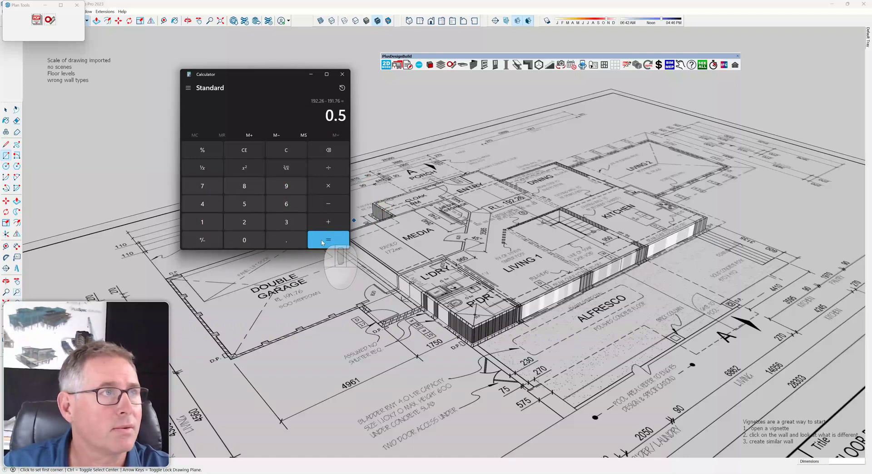
Return to the model and select the imported floor-plan image.
middle_click_drag(461, 325, 565, 351)
scroll(522, 351, "up", 3)
key("space")
left_click(497, 336)
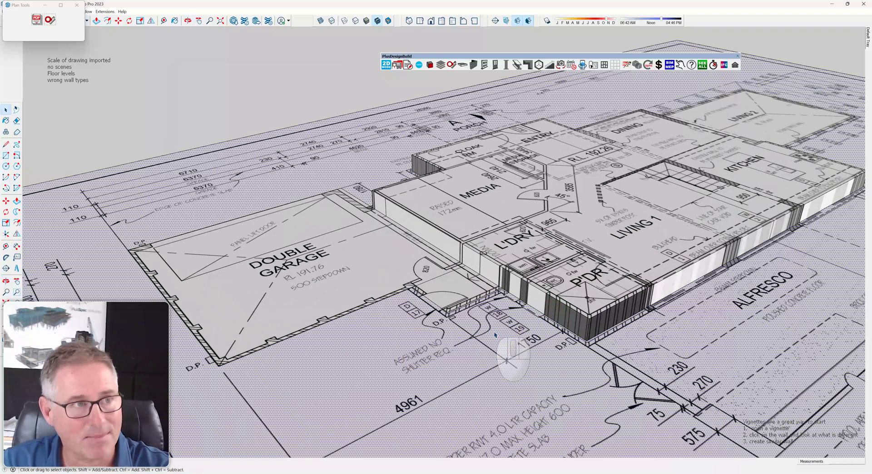
Delete the edge dividing the double garage floor and Push/Pull the merged face into a slab.
left_click(387, 283)
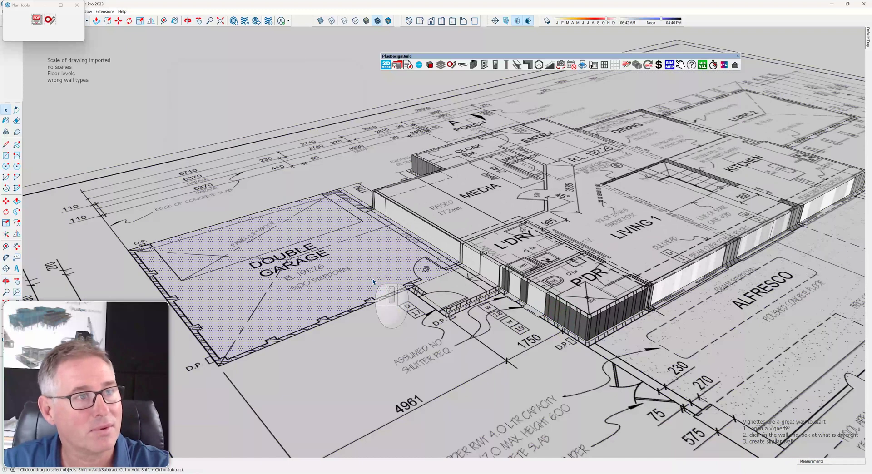
left_click(435, 282)
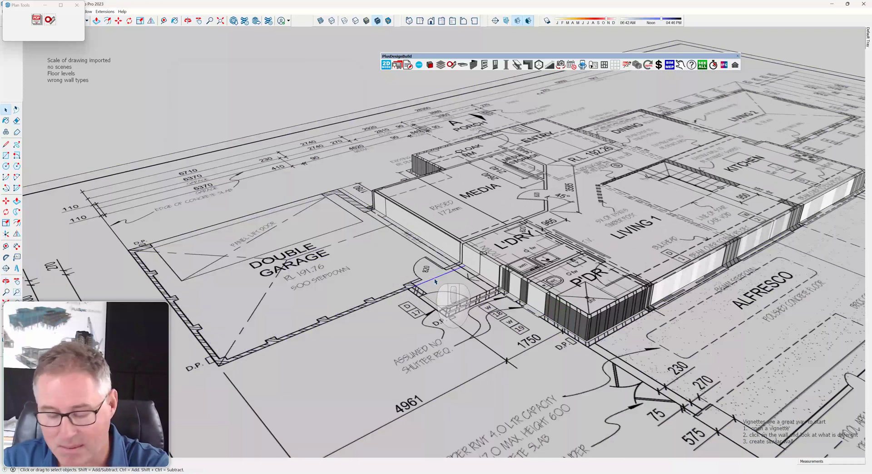
key("Delete")
left_click(407, 272)
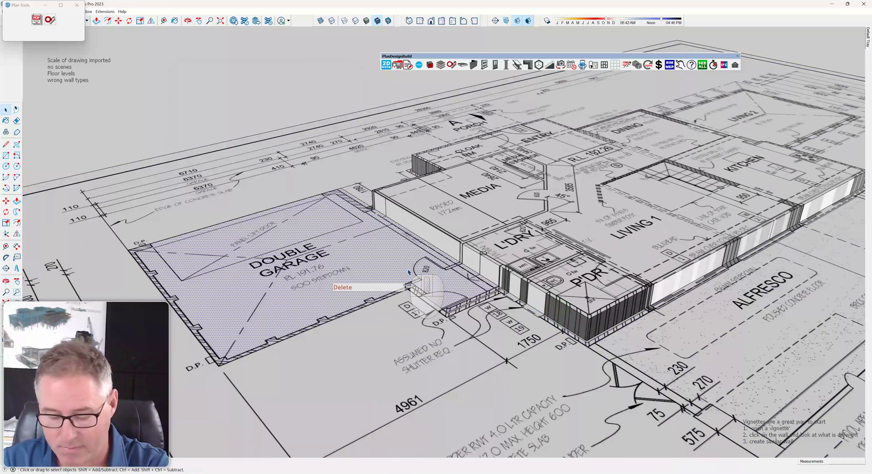
key("p")
left_click(408, 272)
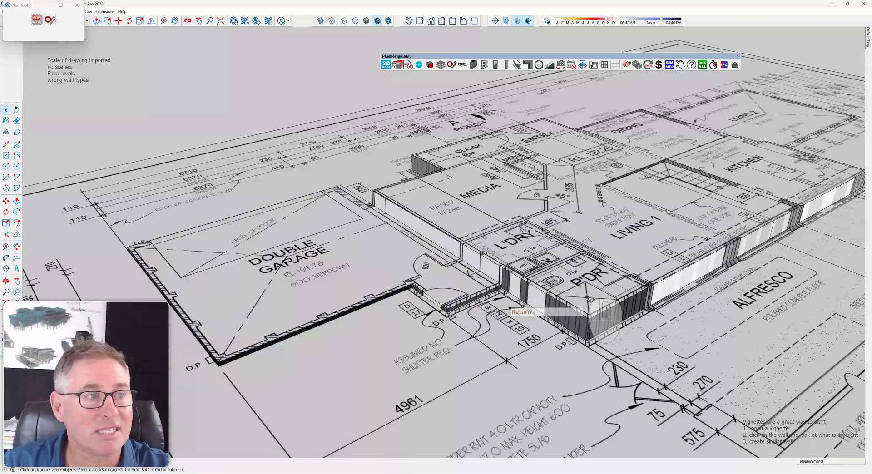
Delete the imported floor-plan image and bring up the PlusSpec Wall Tool settings.
middle_click_drag(404, 268, 510, 322)
left_click(557, 354)
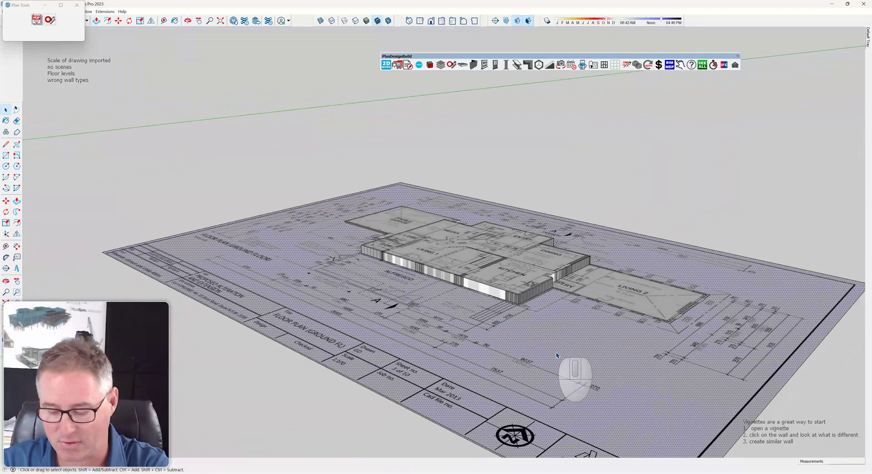
key("Delete")
middle_click_drag(550, 351, 646, 391)
scroll(514, 310, "up", 10)
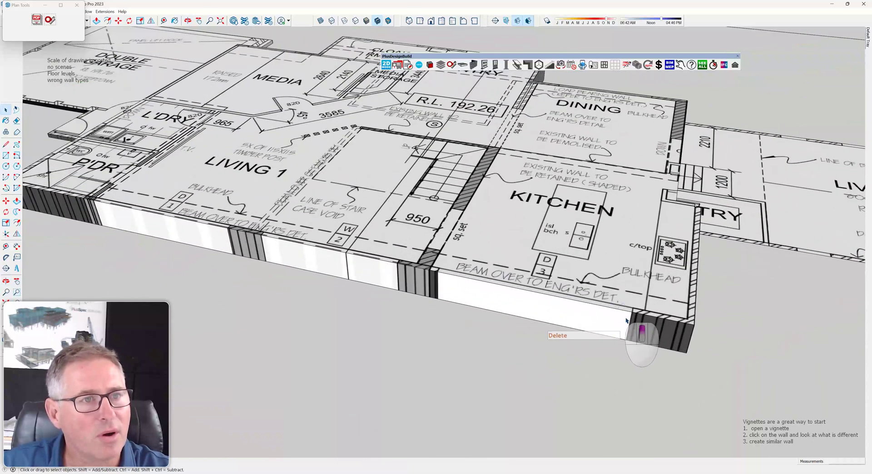
scroll(626, 321, "down", 10)
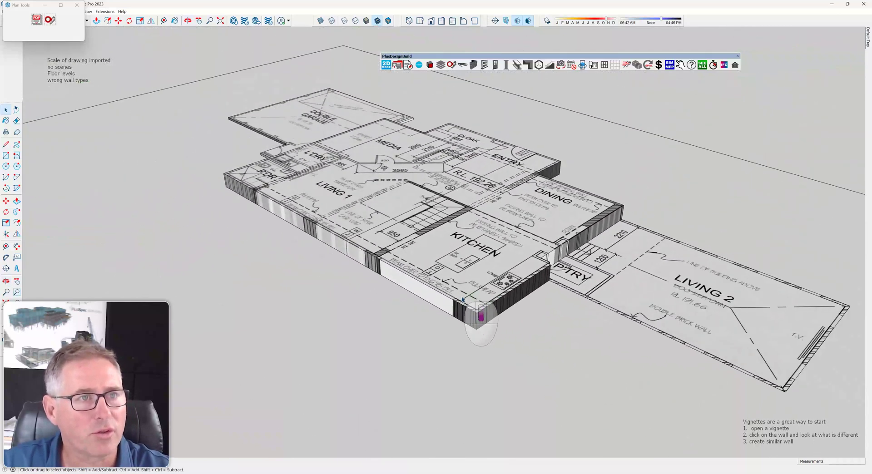
scroll(462, 300, "down", 4)
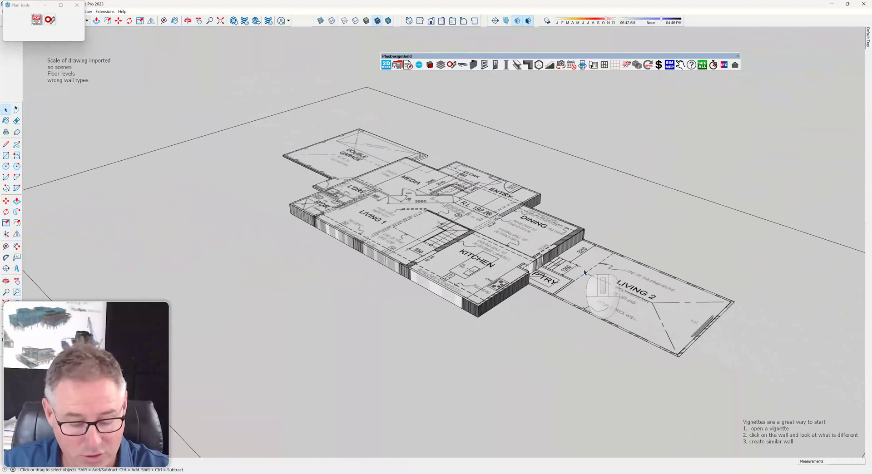
key("w")
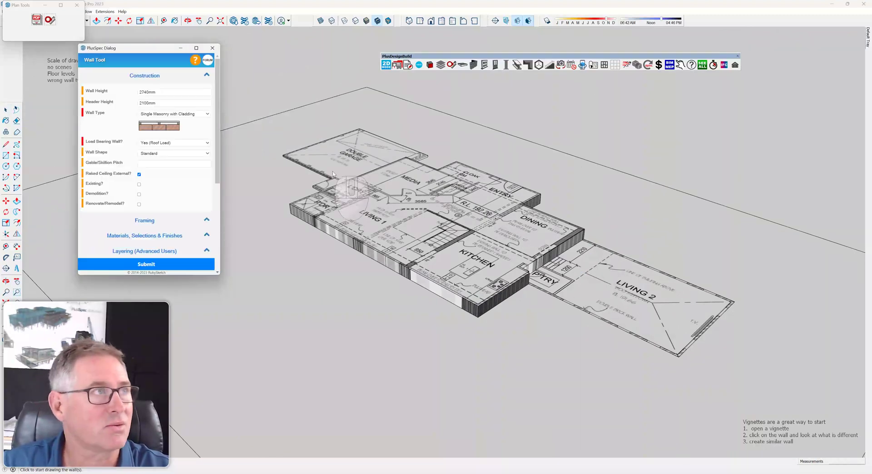
Set the wall height to 3000 mm, start at the Dining wall end, and choose Masonry Veneer.
left_click(160, 92)
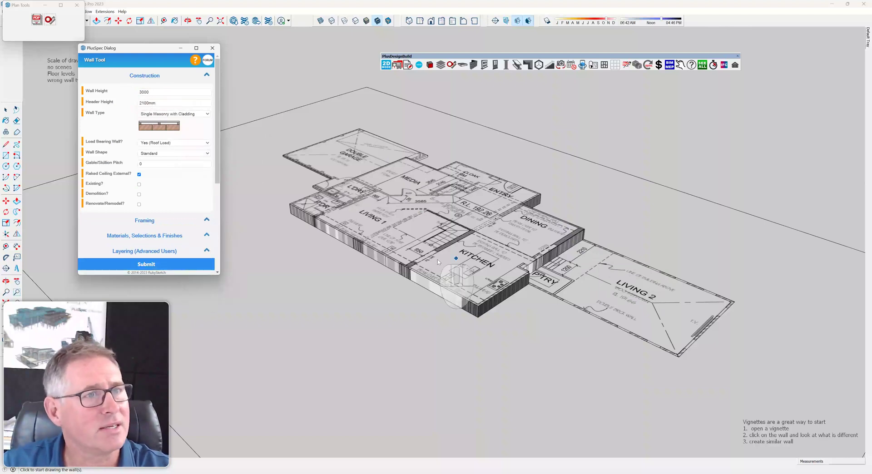
scroll(592, 235, "up", 3)
middle_click_drag(595, 237, 673, 283)
scroll(672, 283, "down", 2)
left_click(486, 203)
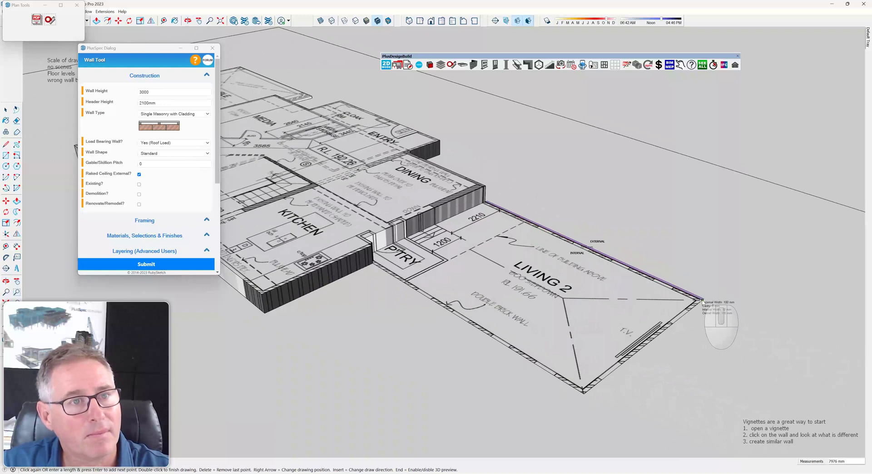
left_click(174, 115)
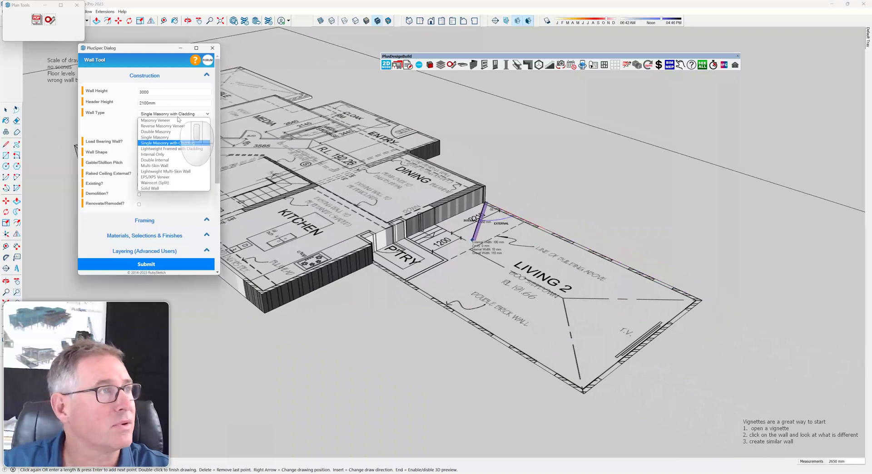
left_click(175, 121)
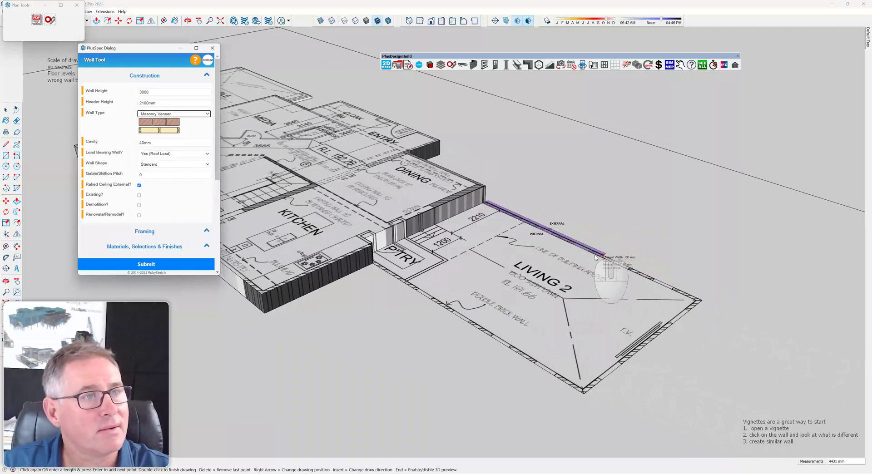
Finish the Masonry Veneer wall along the Living 2 edge, inspect it, and close the Wall Tool.
scroll(702, 301, "up", 3)
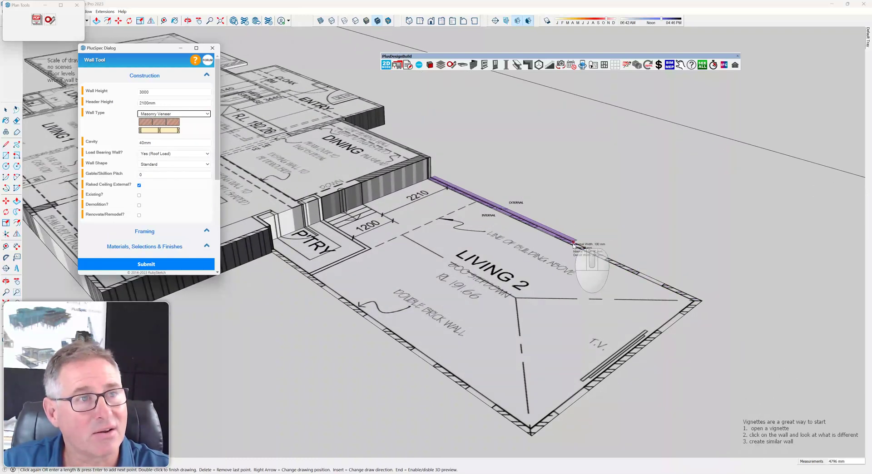
double_click(573, 243)
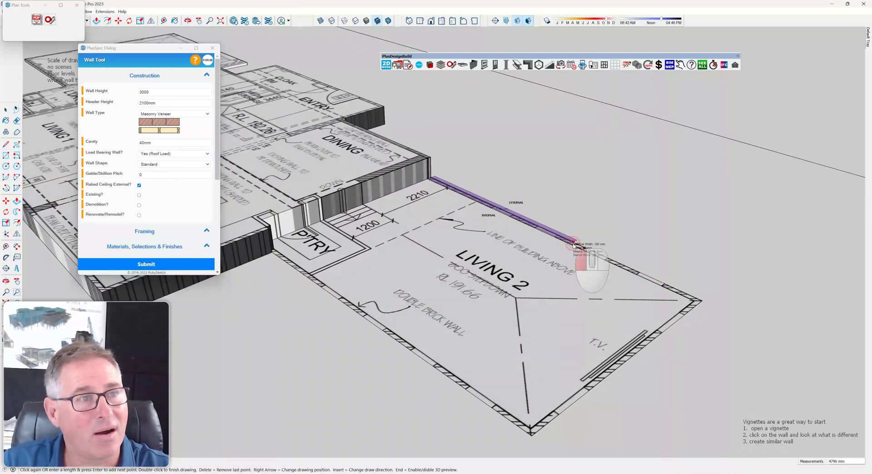
middle_click_drag(574, 245, 395, 313)
scroll(461, 168, "up", 2)
scroll(461, 168, "up", 3)
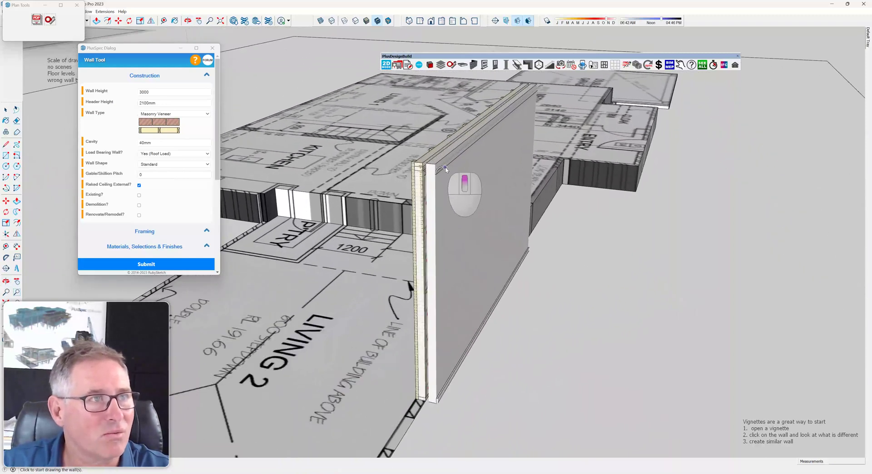
scroll(449, 186, "down", 2)
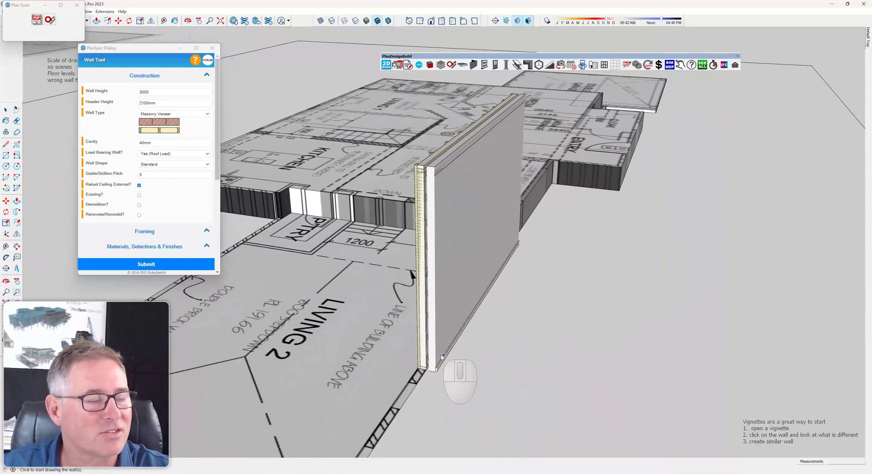
scroll(438, 389, "up", 4)
scroll(438, 389, "down", 6)
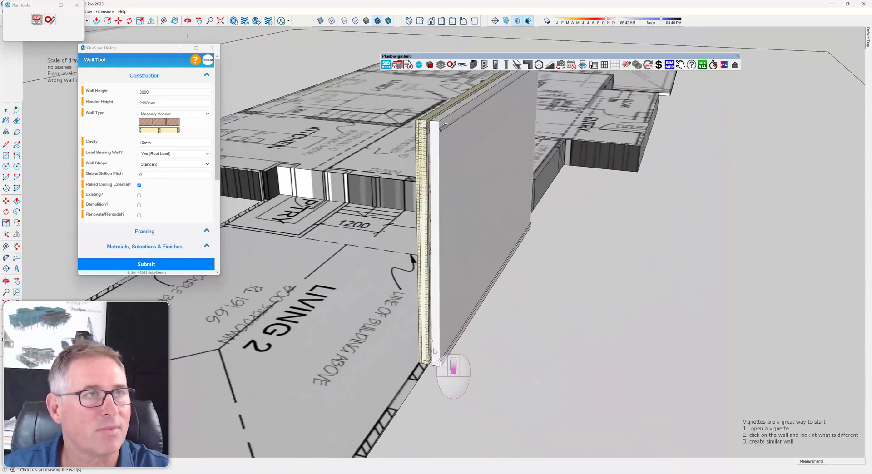
middle_click_drag(432, 360, 568, 295)
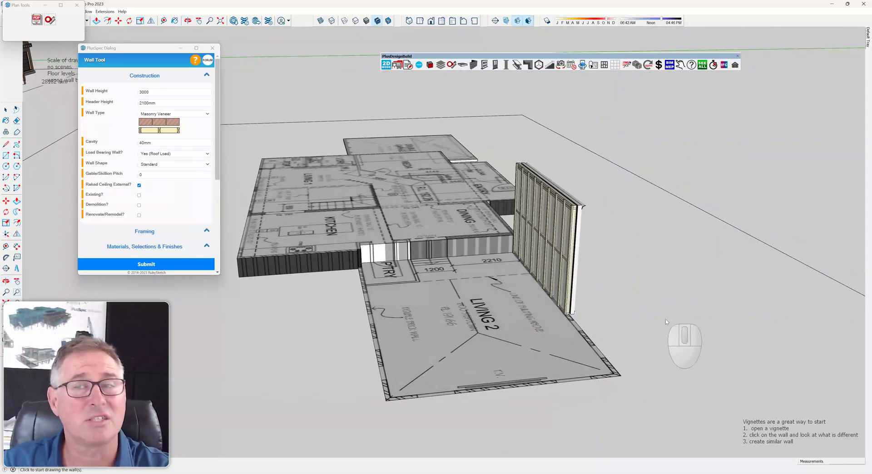
key("space")
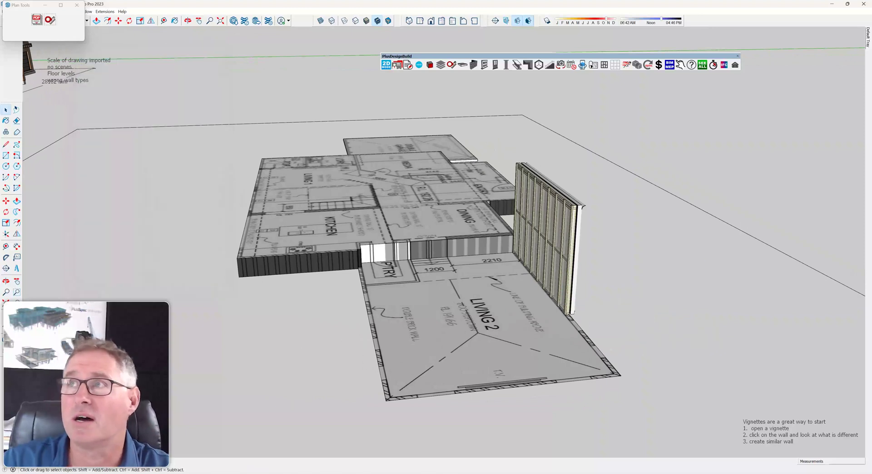
mouse_move(871, 133)
left_mouse_down()
mouse_move(590, 109)
mouse_move(461, 71)
left_mouse_up()
scroll(470, 179, "down", 2)
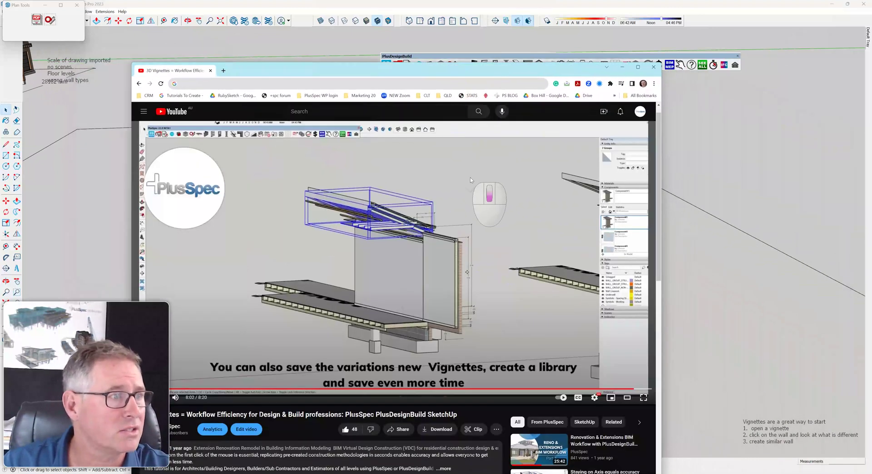
scroll(471, 180, "down", 3)
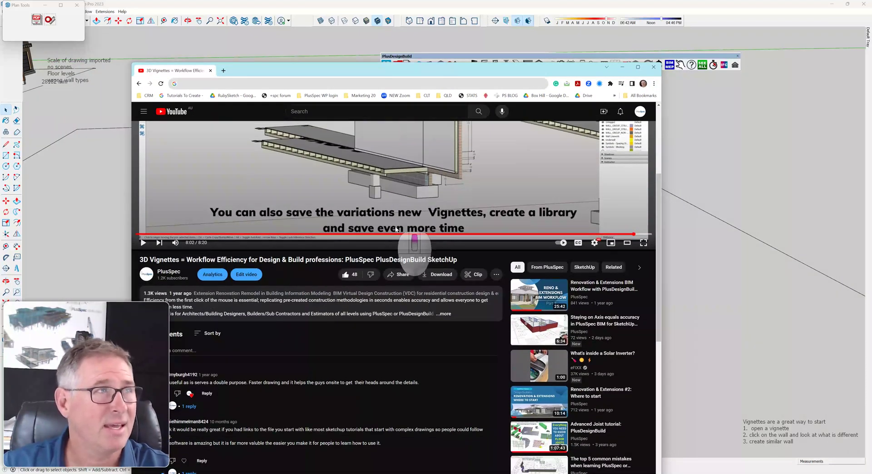
scroll(404, 247, "up", 4)
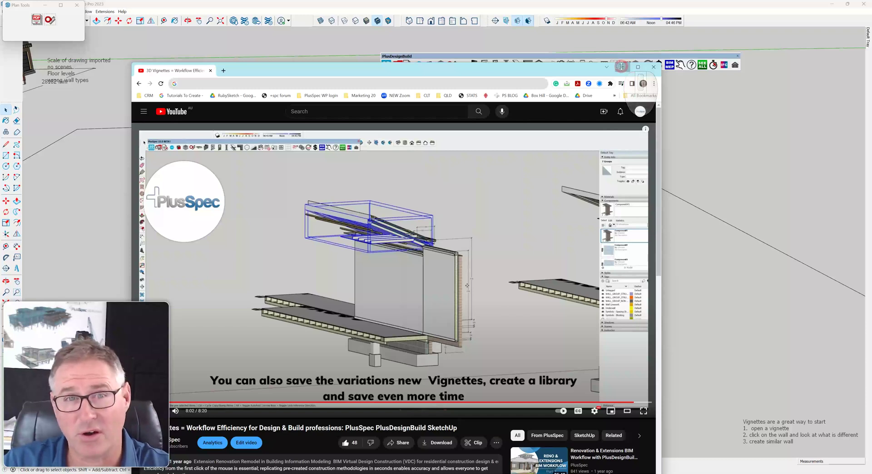
left_click(621, 66)
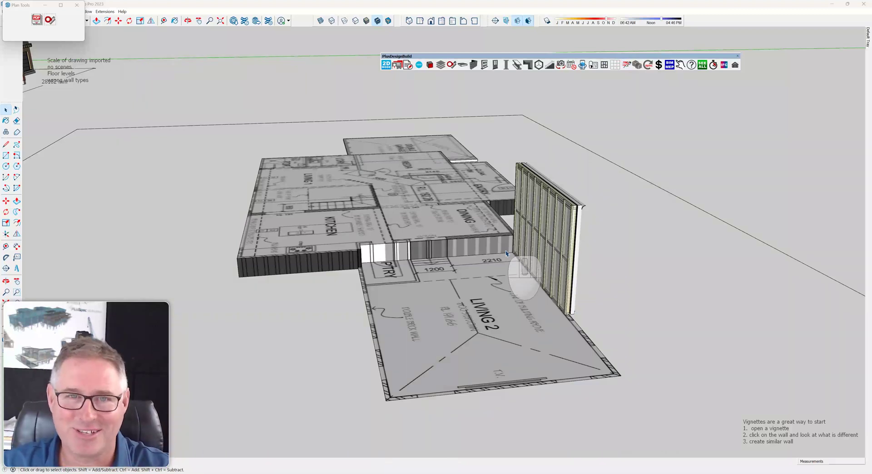
Select the main floor-plan group, then the double-garage slab instead.
middle_click_drag(504, 268, 611, 269)
left_click(354, 210)
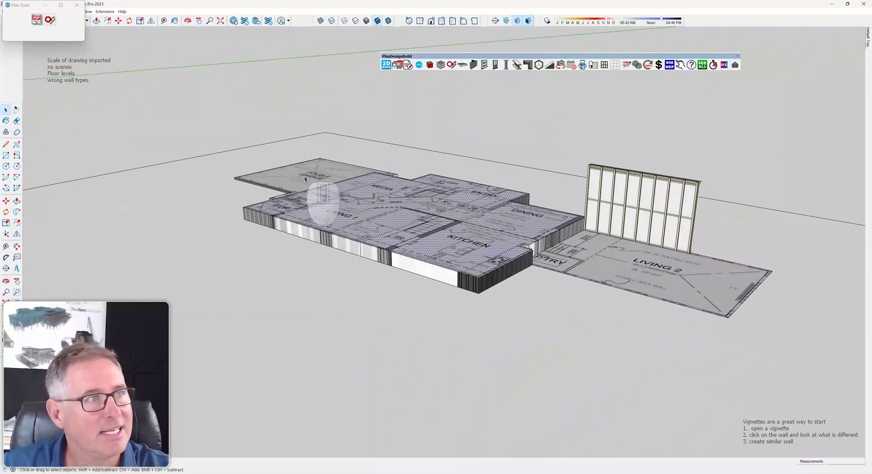
left_click(305, 178)
middle_click_drag(351, 248, 474, 278)
Undo the framed wall and garage-slab edits back to the imported floor-plan sheet, then zoom out.
key("ctrl+z")
key("ctrl+z")
key("ctrl+z")
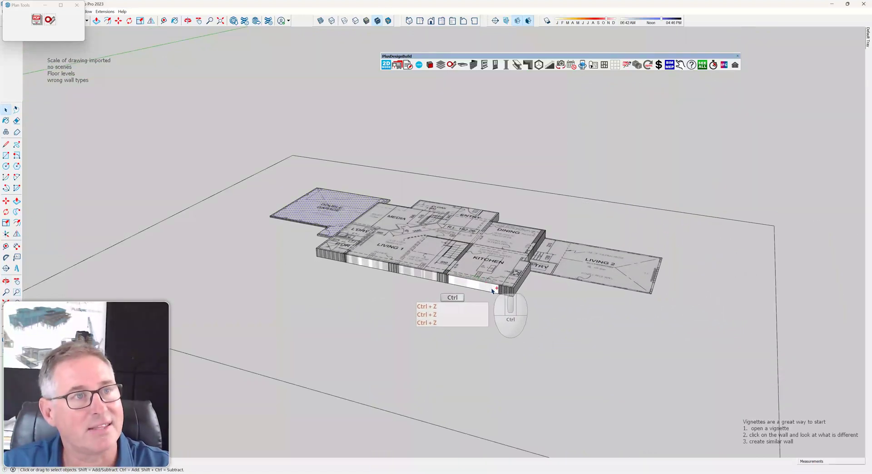
key("ctrl+z")
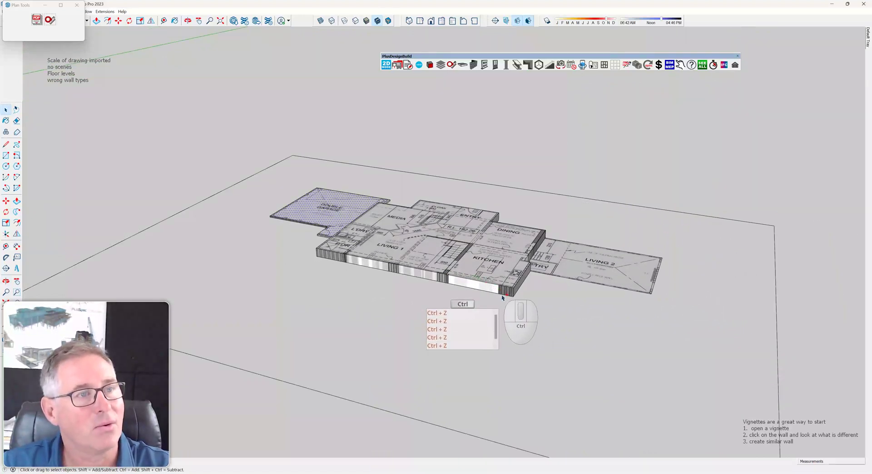
key("ctrl+z")
key("ctrl+z")
scroll(412, 337, "up", 2)
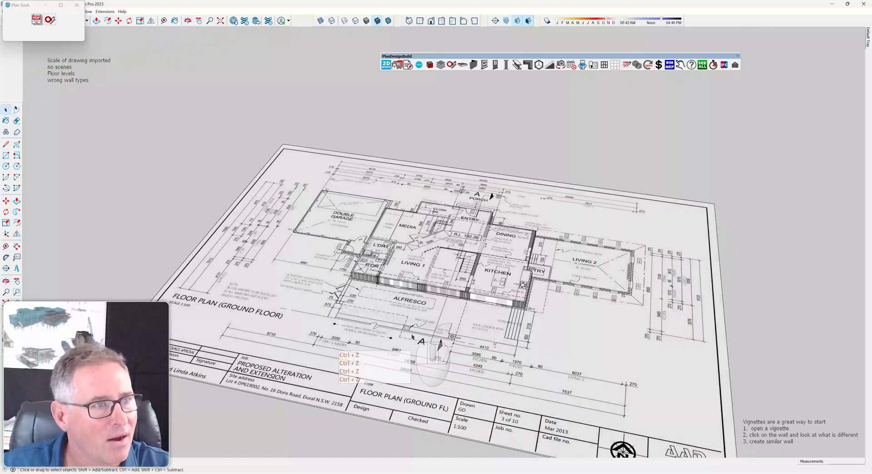
scroll(412, 337, "up", 5)
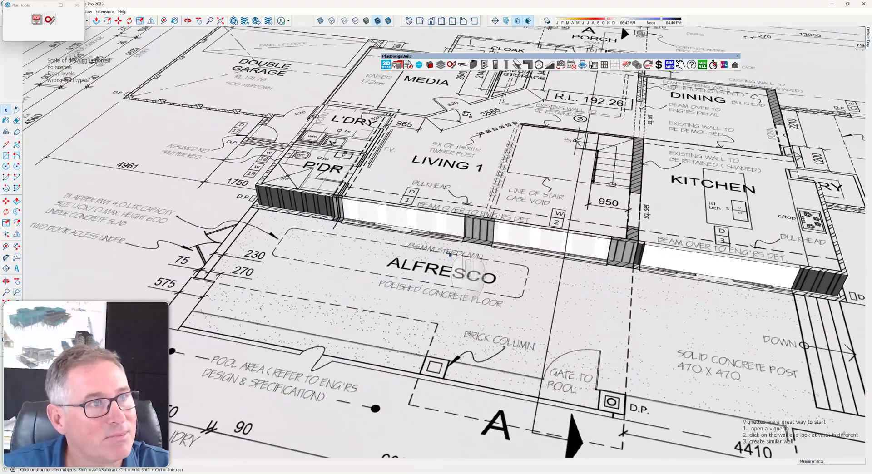
scroll(401, 267, "down", 6)
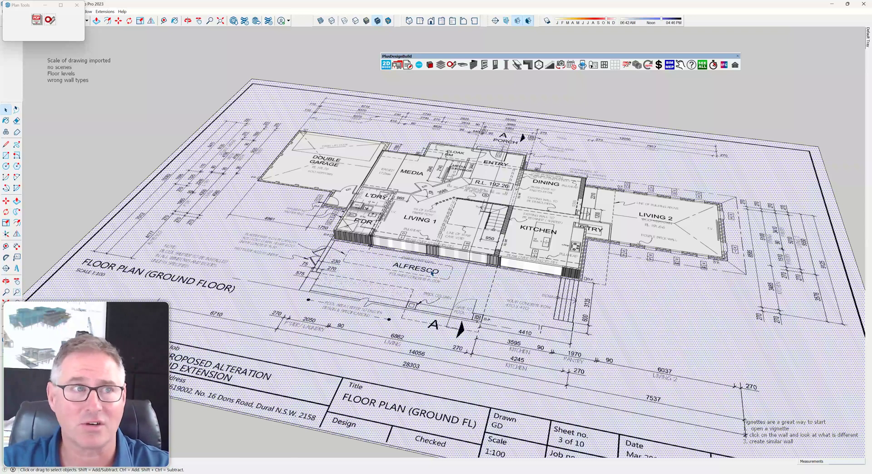
middle_click_drag(439, 273, 445, 220)
scroll(450, 224, "down", 8)
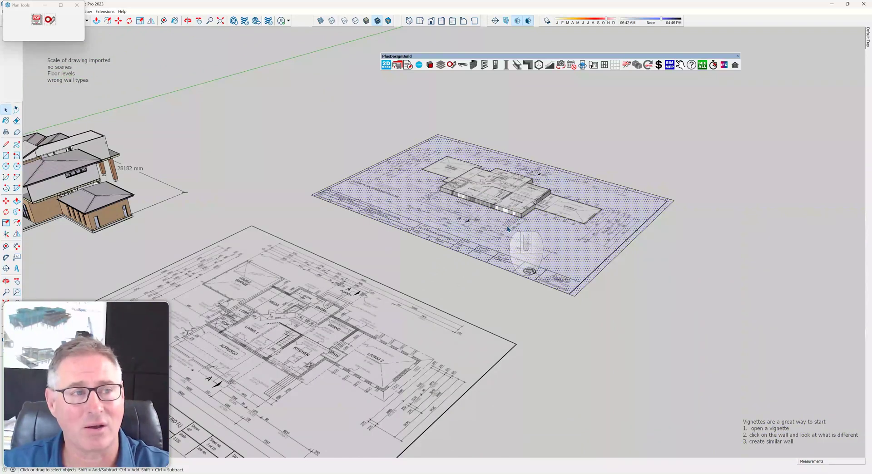
Select the ground-floor plan sheet copy and view it straight down from the top.
scroll(585, 244, "down", 3)
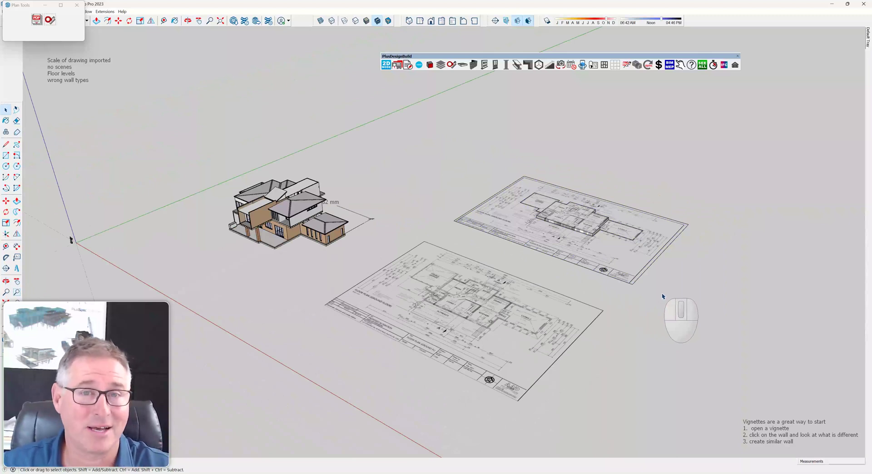
middle_click_drag(513, 313, 623, 381)
scroll(549, 297, "up", 5)
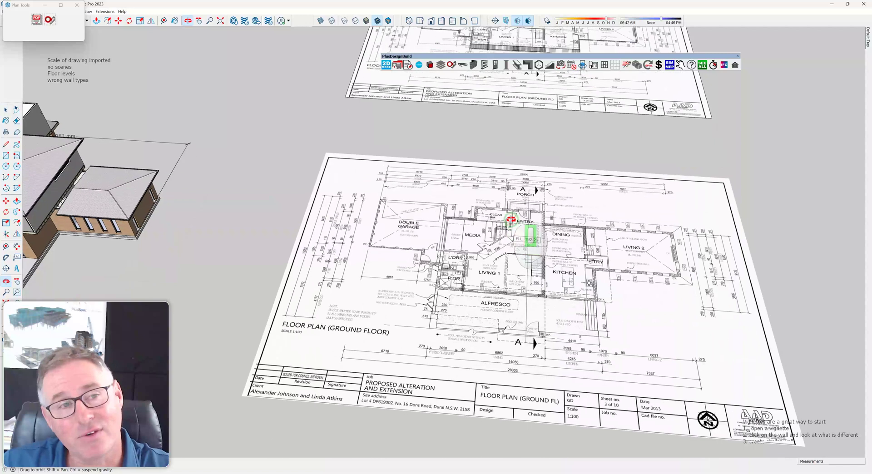
middle_click_drag(517, 246, 519, 251)
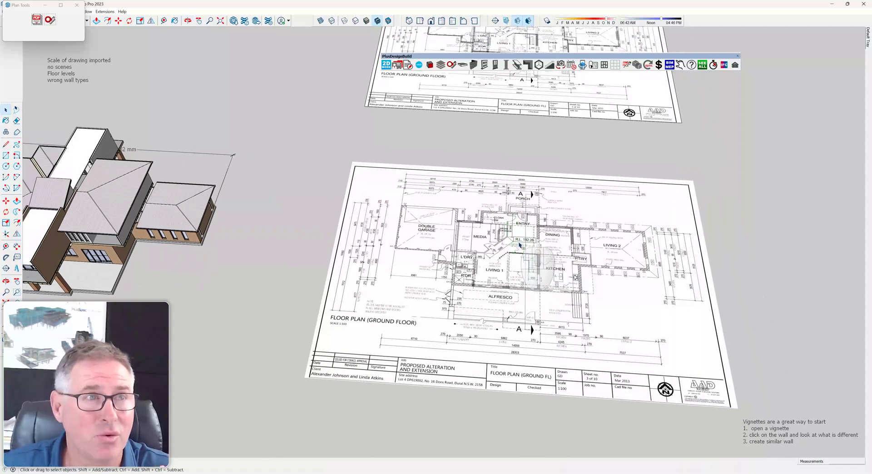
left_click(519, 246)
middle_click_drag(495, 209, 509, 272)
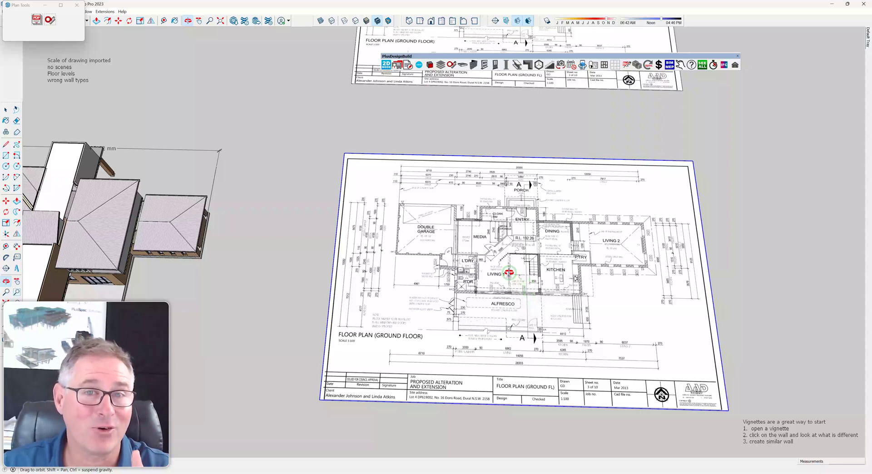
left_click_drag(509, 273, 530, 378)
Zoom into the porch area and close the Plan Tools window.
key("space")
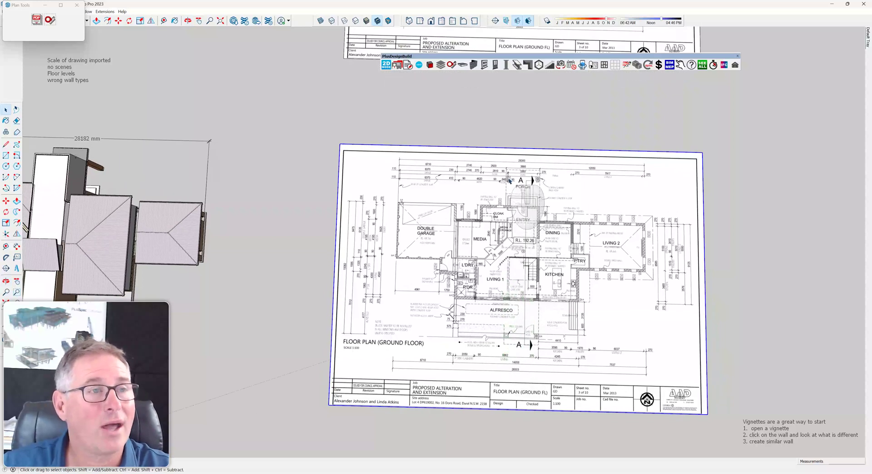
scroll(527, 207, "up", 3)
scroll(510, 162, "up", 1)
left_click(77, 5)
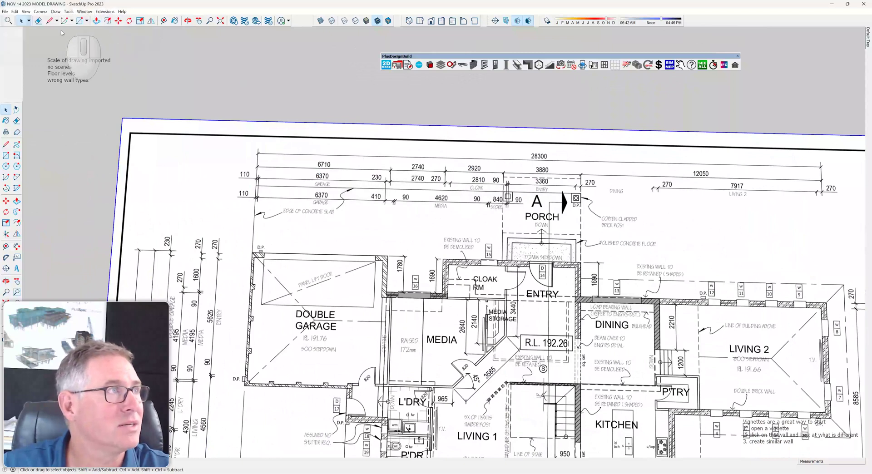
Draw a 28300 mm line from the left end of the plan's overall 28300 dimension.
key("l")
scroll(255, 135, "up", 5)
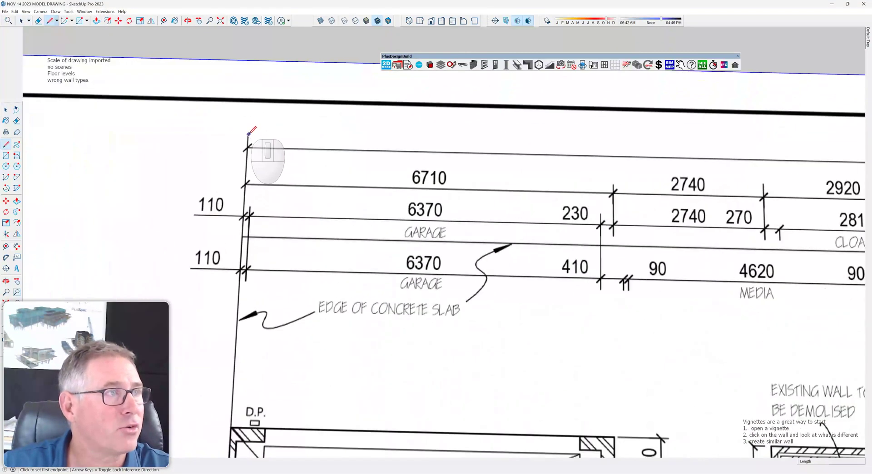
scroll(249, 133, "up", 8)
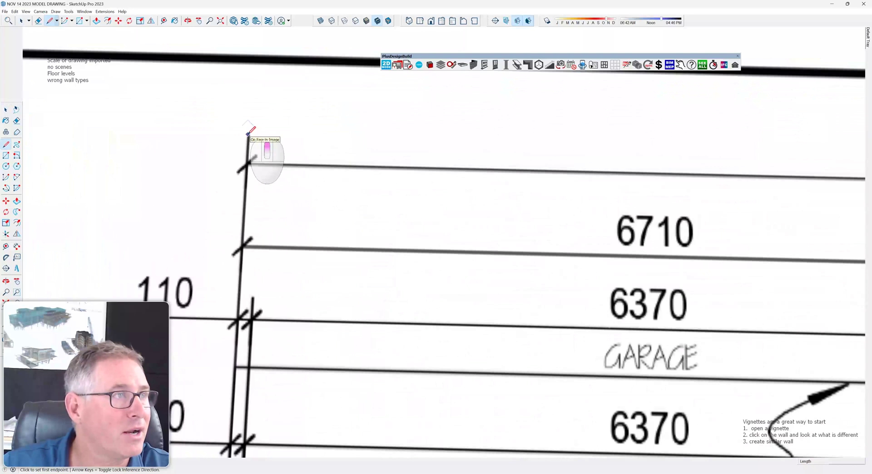
left_click(253, 131)
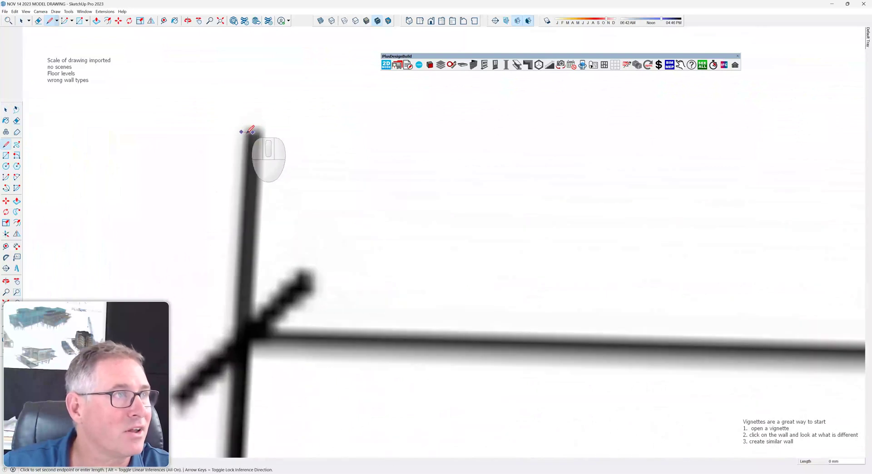
scroll(187, 133, "down", 6)
scroll(175, 133, "down", 5)
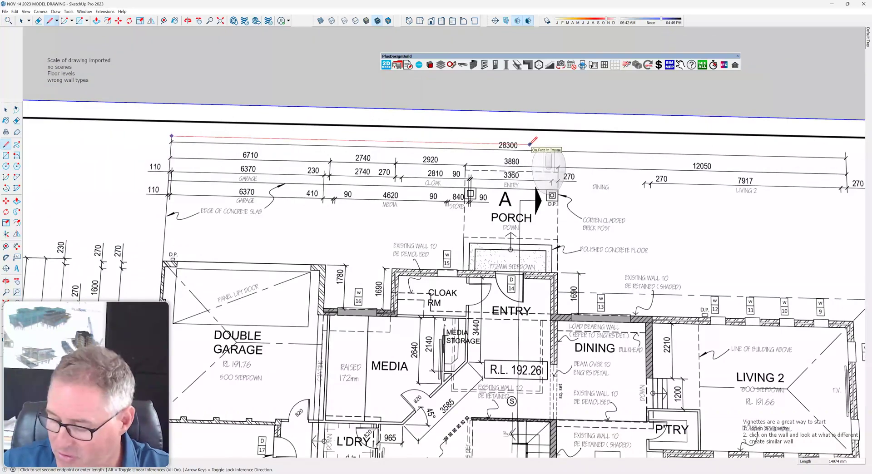
type("28300")
key("Return")
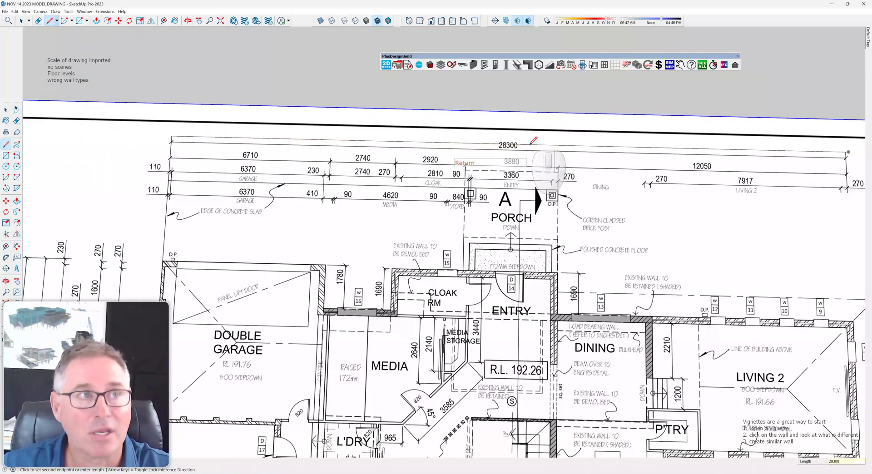
scroll(738, 149, "down", 3)
scroll(738, 149, "up", 3)
scroll(738, 149, "up", 4)
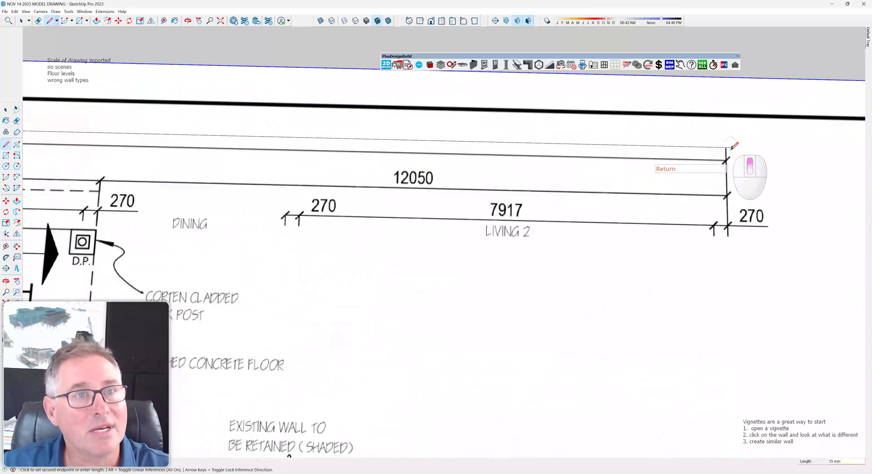
key("space")
scroll(561, 155, "down", 8)
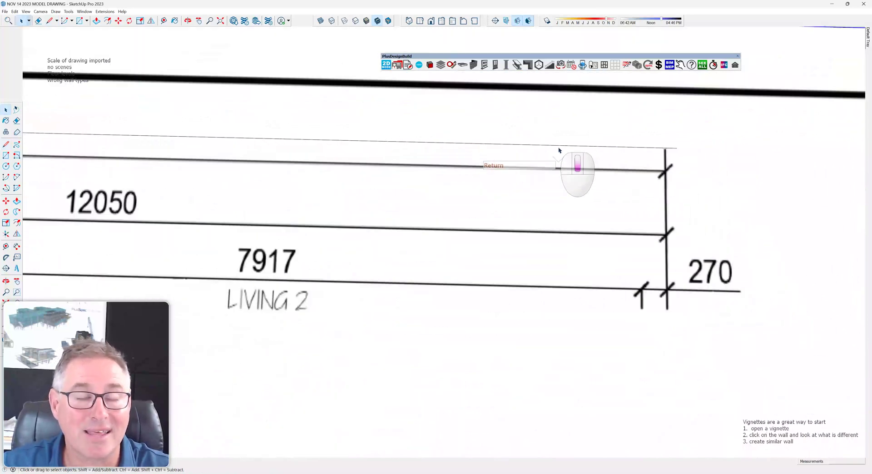
scroll(559, 158, "down", 6)
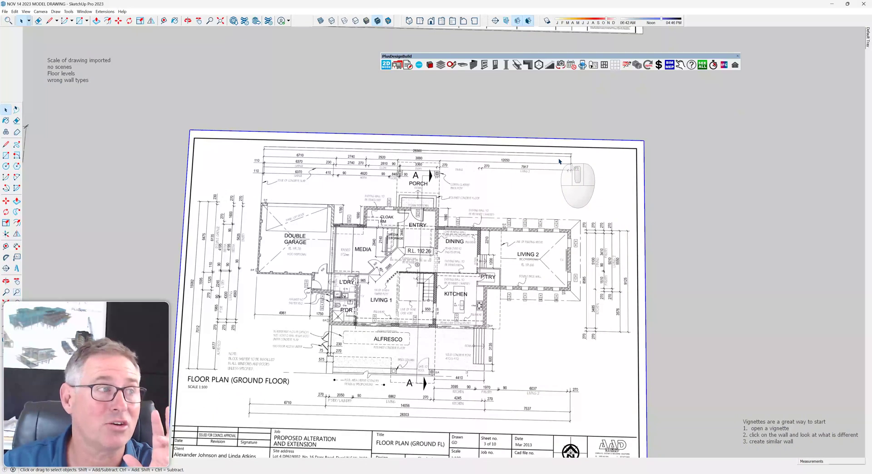
Draw a 9125 mm line up the right-hand dimension from its bottom corner beside Living 2.
scroll(630, 359, "up", 10)
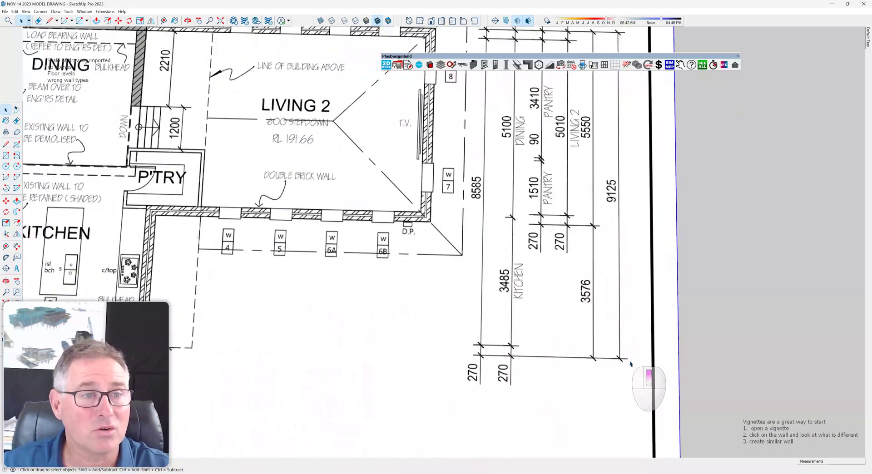
scroll(631, 364, "up", 8)
key("l")
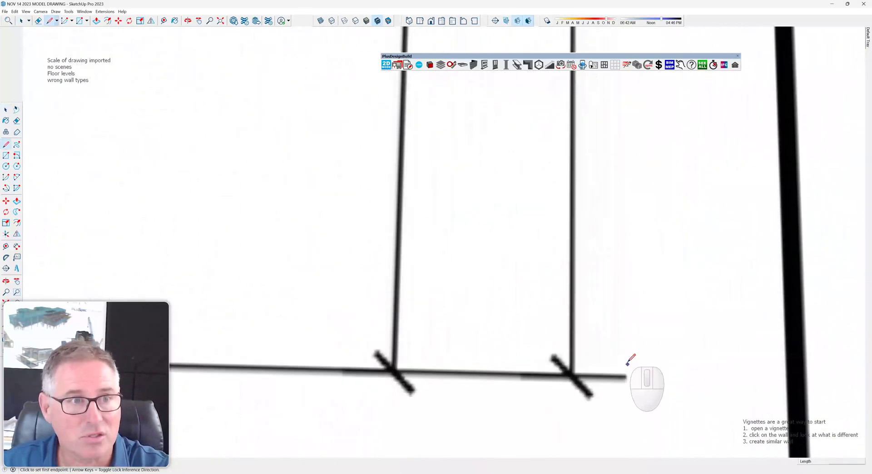
left_click(626, 376)
scroll(624, 376, "down", 3)
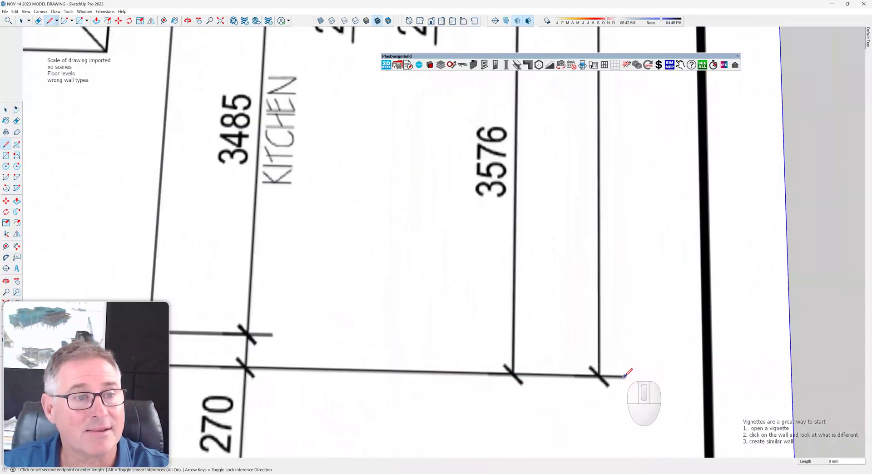
scroll(625, 370, "down", 5)
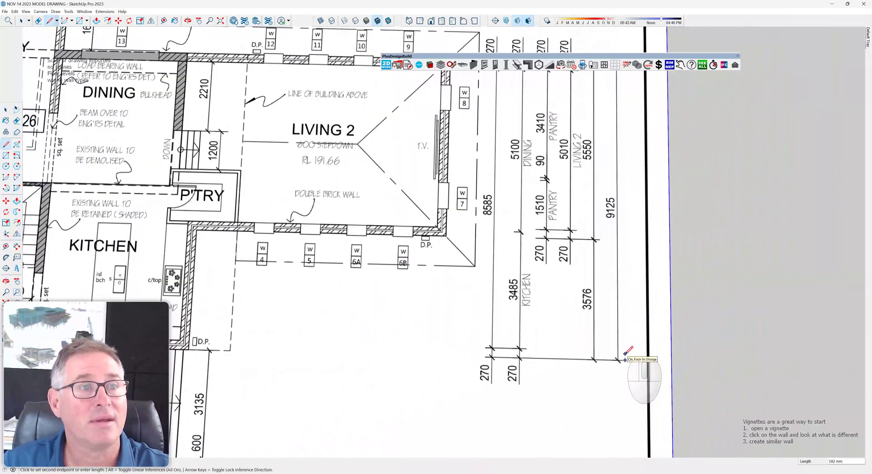
scroll(628, 350, "down", 2)
scroll(631, 120, "up", 3)
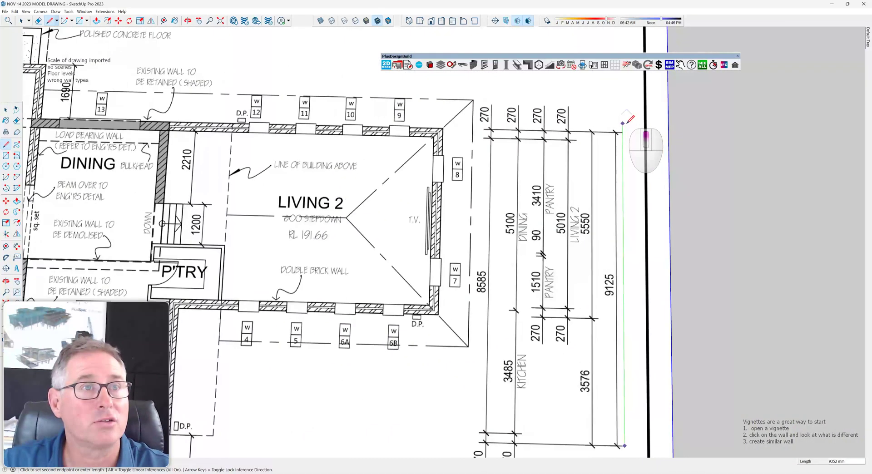
scroll(629, 120, "up", 2)
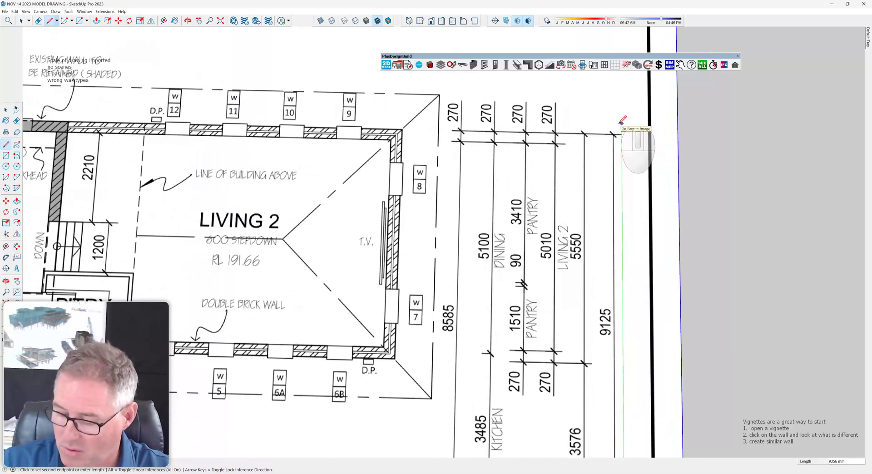
type("9125")
key("Return")
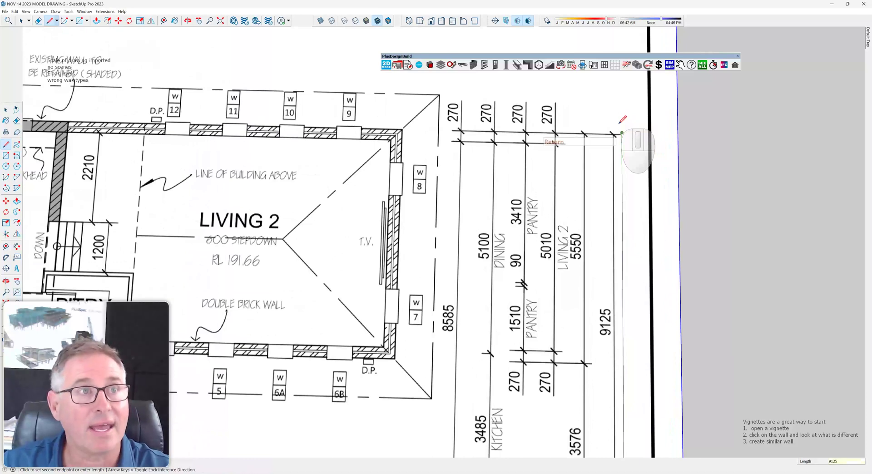
key("space")
scroll(622, 133, "up", 3)
scroll(623, 133, "down", 8)
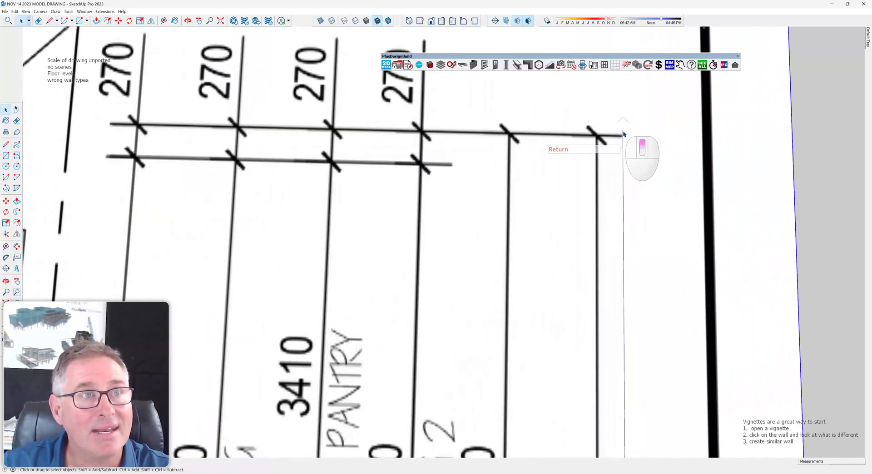
scroll(616, 161, "down", 10)
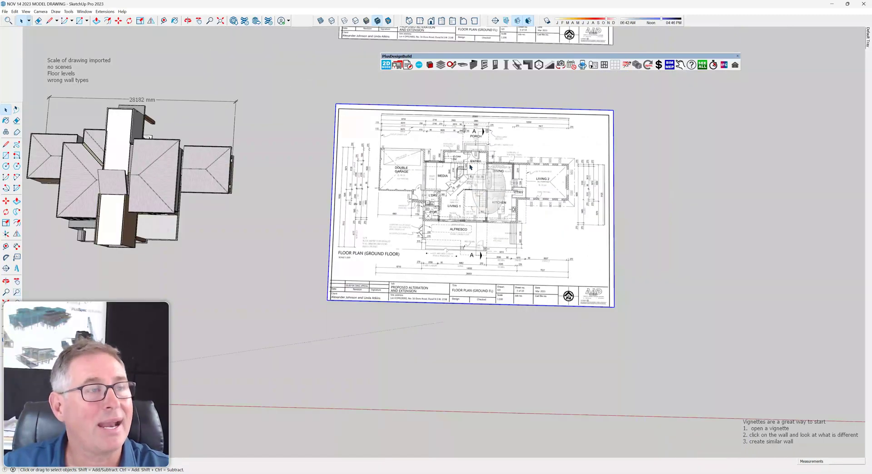
Use Plan Tools' Scale Plan to make the plan's top overall dimension measure 28300 mm.
left_click(451, 65)
left_click(51, 20)
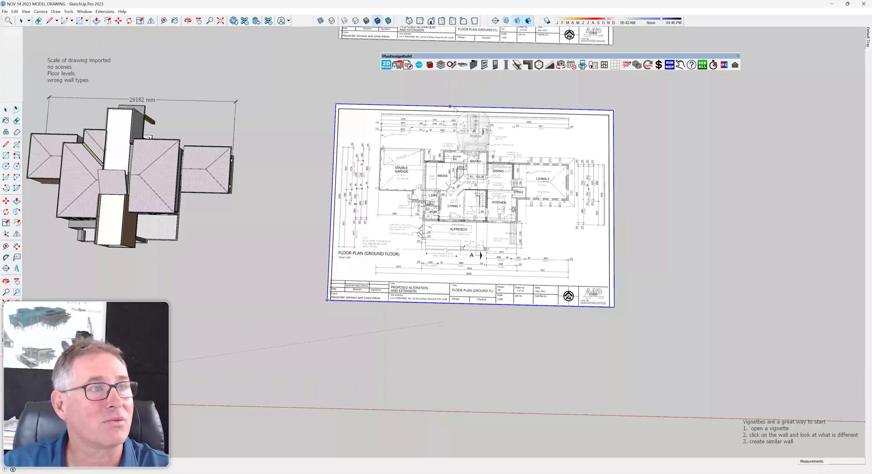
scroll(370, 120, "up", 6)
scroll(371, 119, "up", 8)
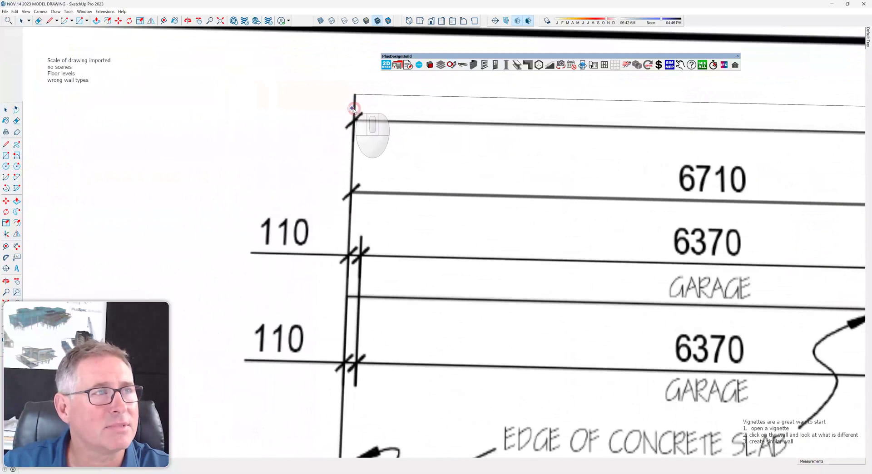
scroll(295, 109, "down", 3)
scroll(295, 108, "down", 7)
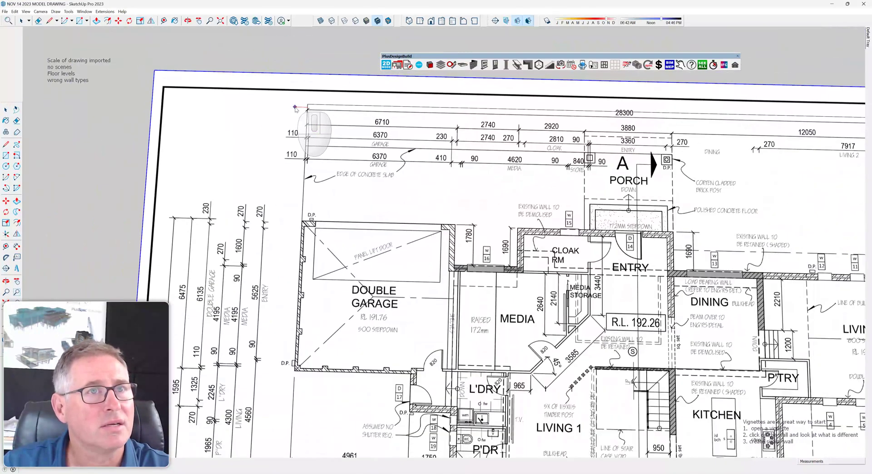
scroll(702, 119, "up", 5)
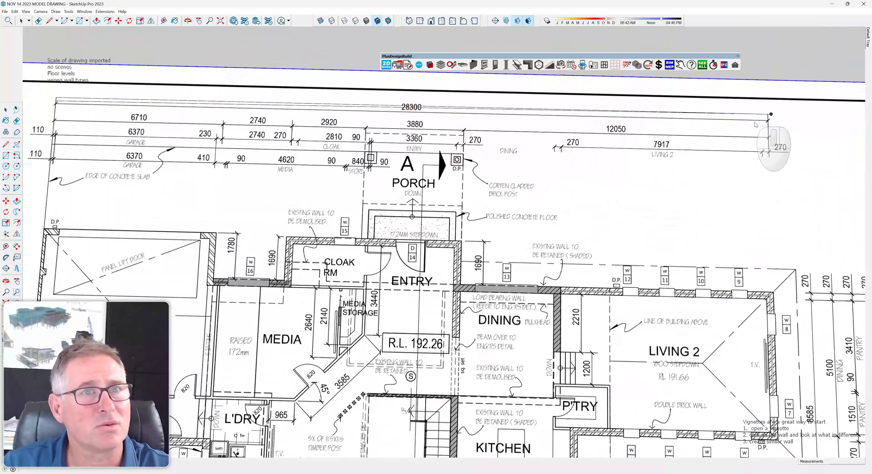
scroll(727, 121, "up", 6)
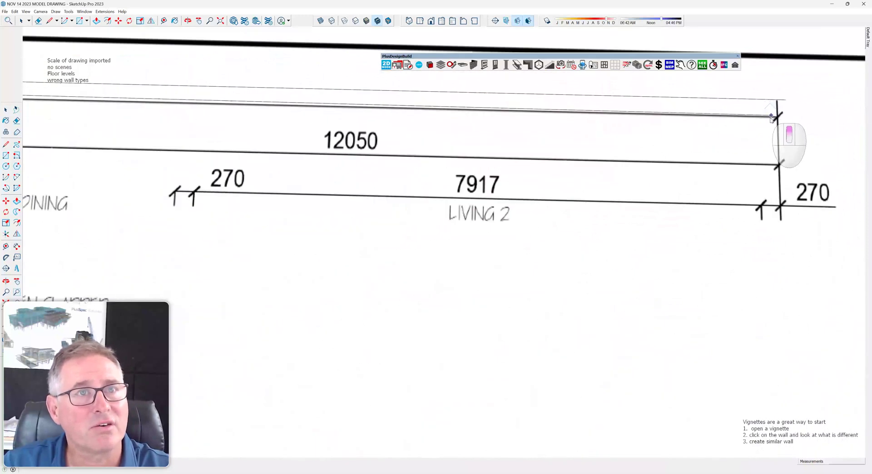
scroll(778, 110, "up", 5)
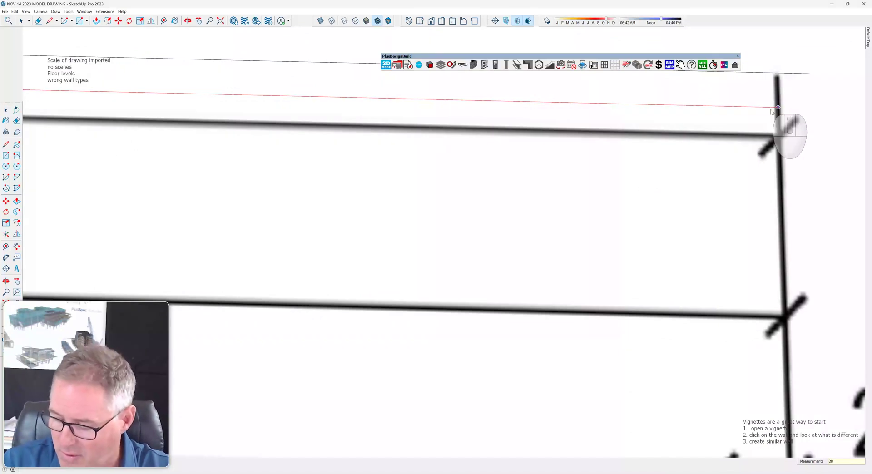
type("0")
key("Return")
scroll(767, 111, "down", 10)
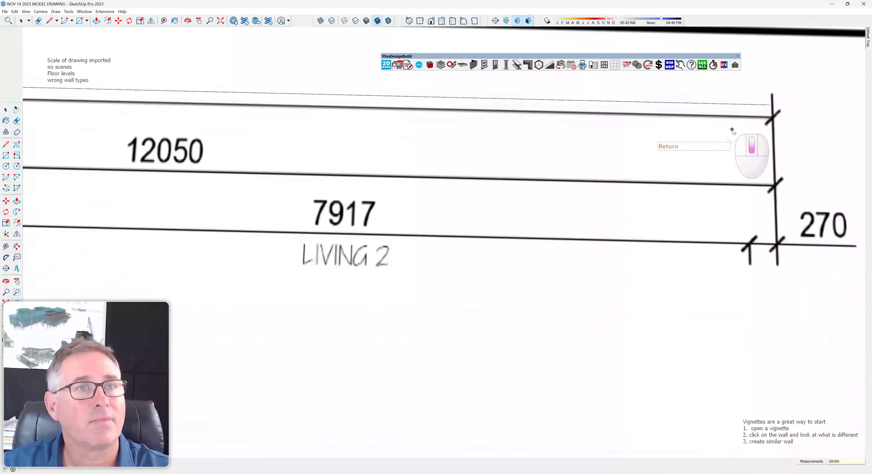
scroll(332, 132, "up", 10)
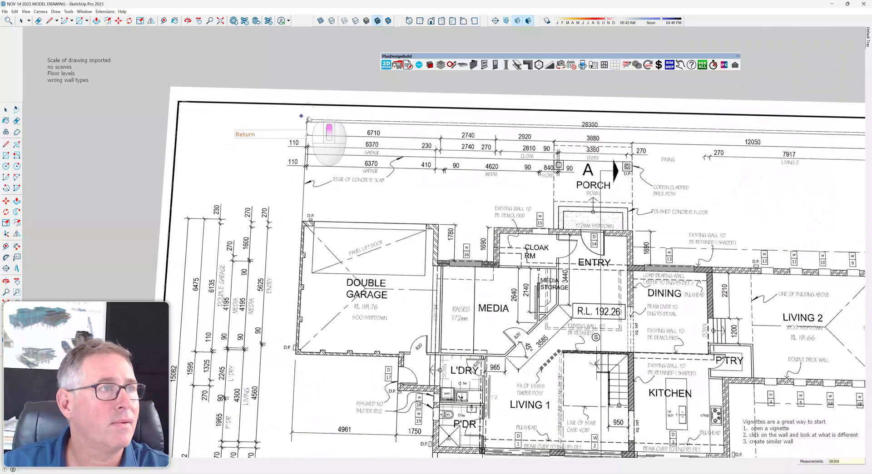
Move the plan copy from its top-left dimension corner onto the reference line's endpoint.
scroll(332, 118, "up", 1)
key("space")
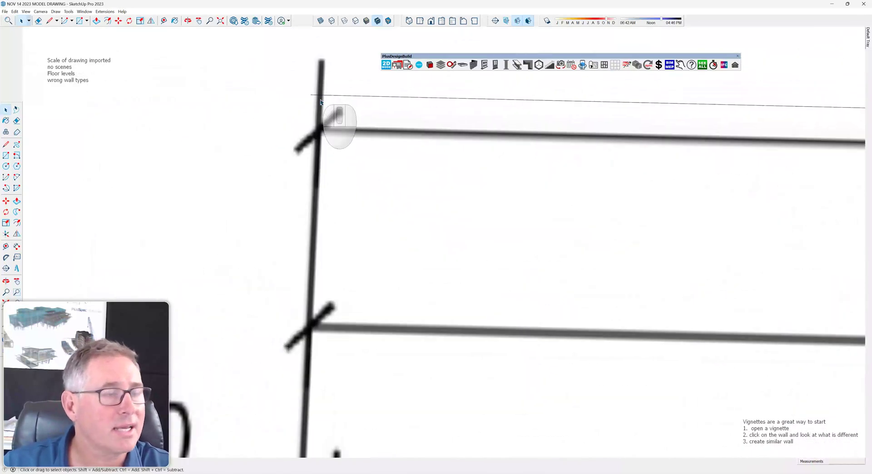
scroll(319, 100, "up", 3)
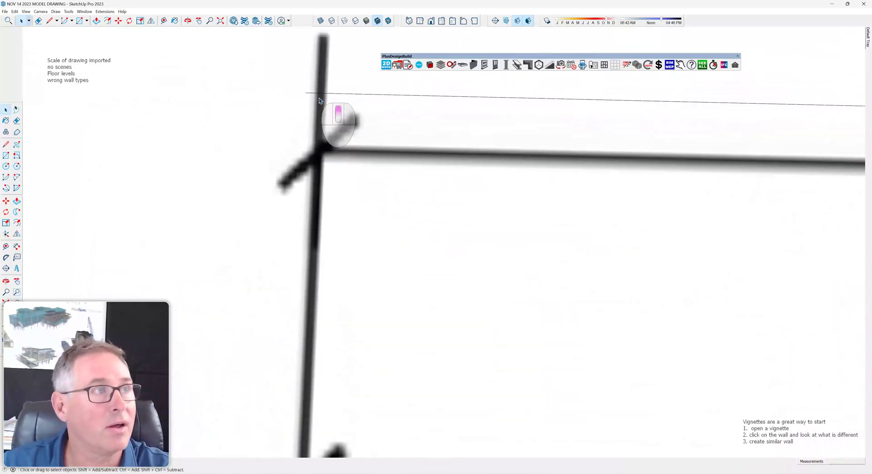
key("m")
left_click(305, 93)
left_click(303, 94)
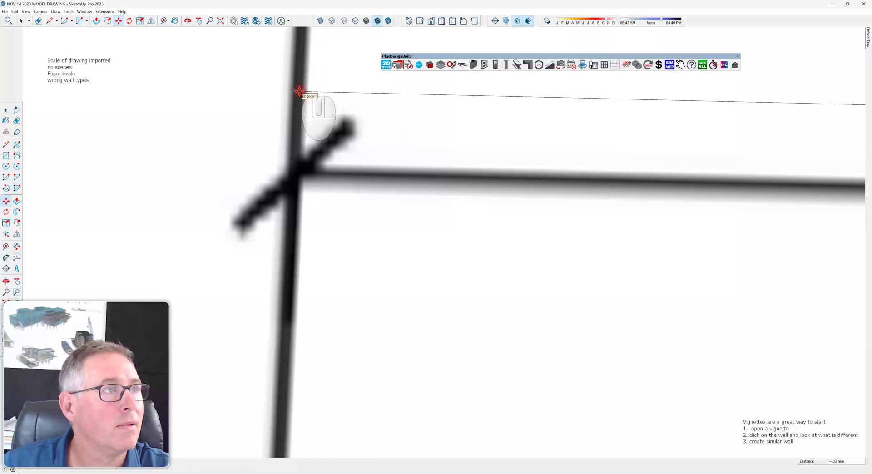
scroll(297, 104, "down", 5)
scroll(293, 112, "down", 6)
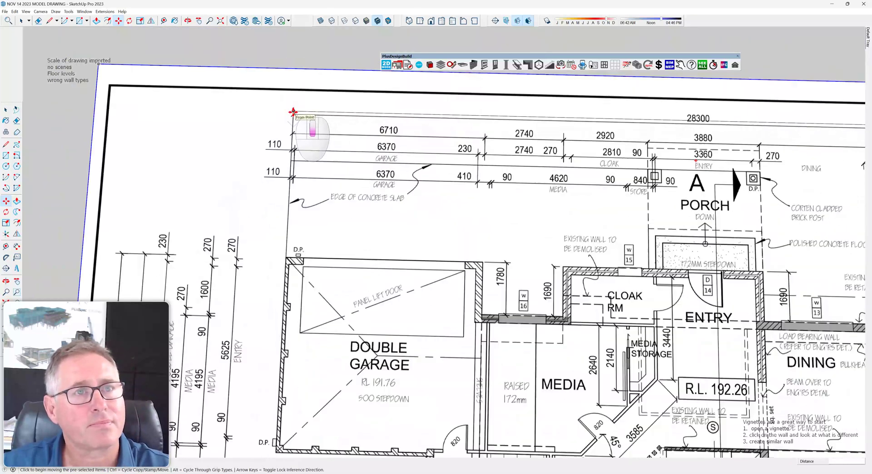
scroll(676, 128, "up", 2)
scroll(676, 129, "up", 2)
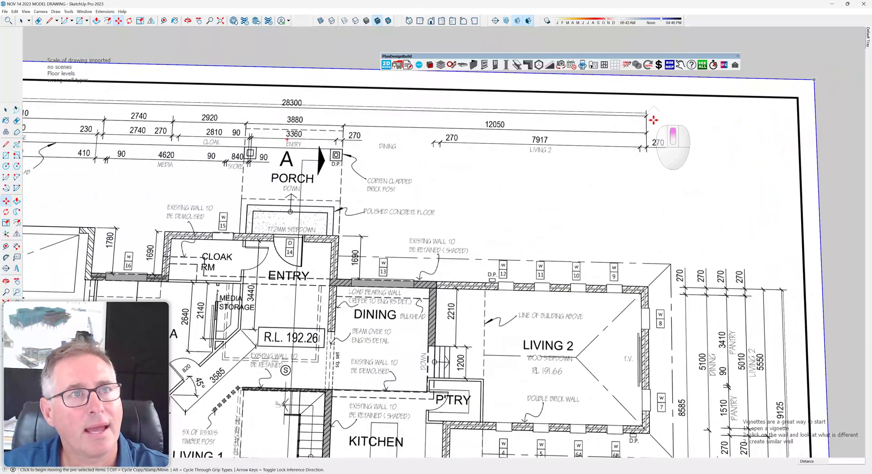
scroll(648, 119, "up", 1)
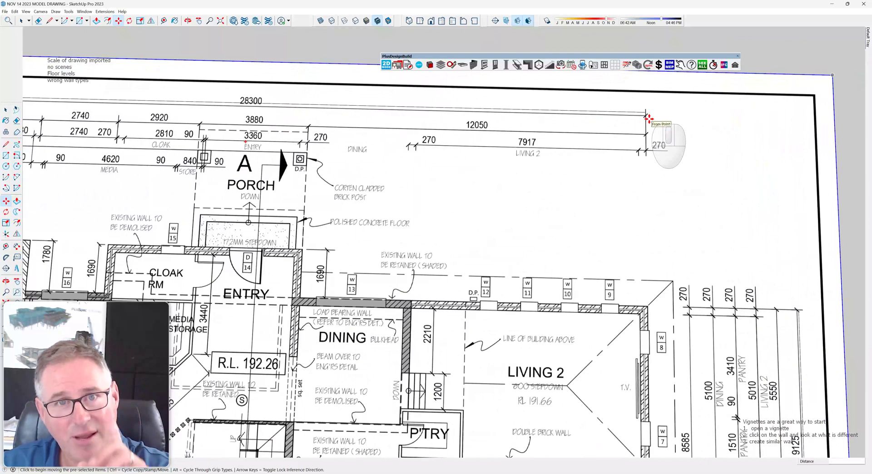
scroll(649, 119, "down", 10)
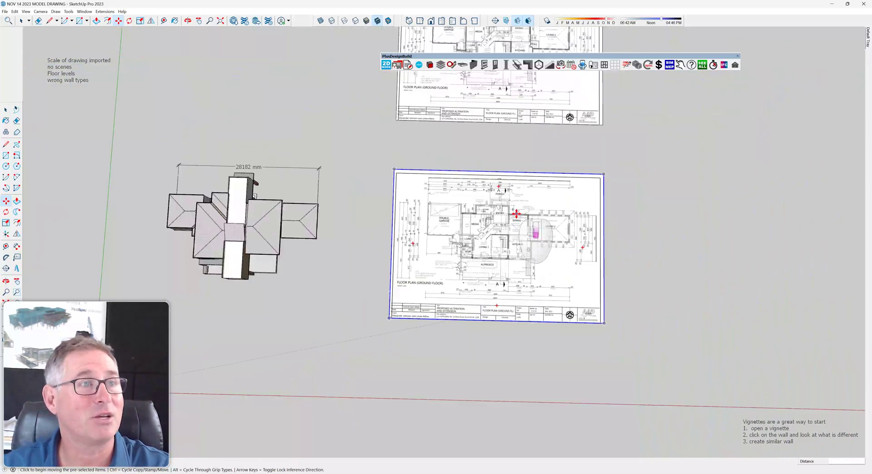
middle_click_drag(526, 210, 413, 94)
scroll(504, 230, "up", 8)
key("m")
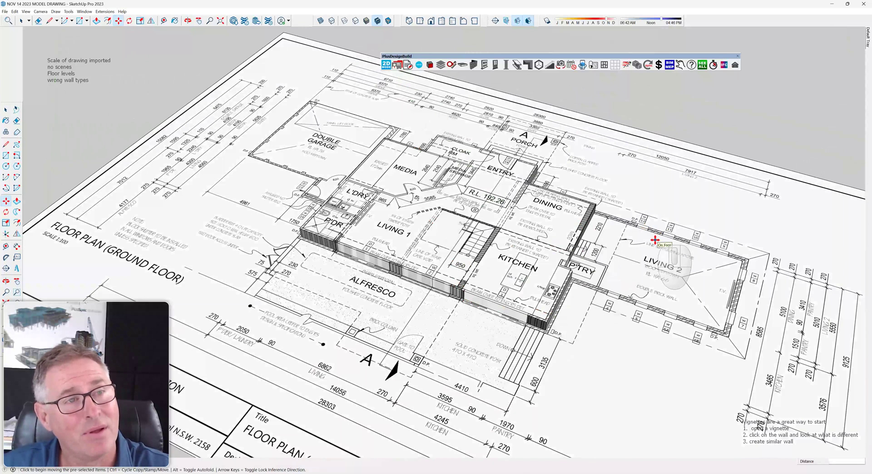
middle_click_drag(672, 250, 598, 194)
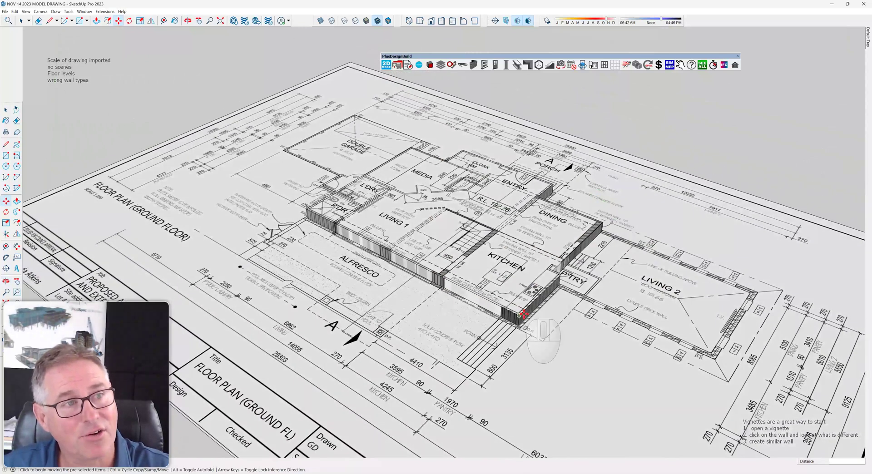
middle_click_drag(523, 313, 509, 210)
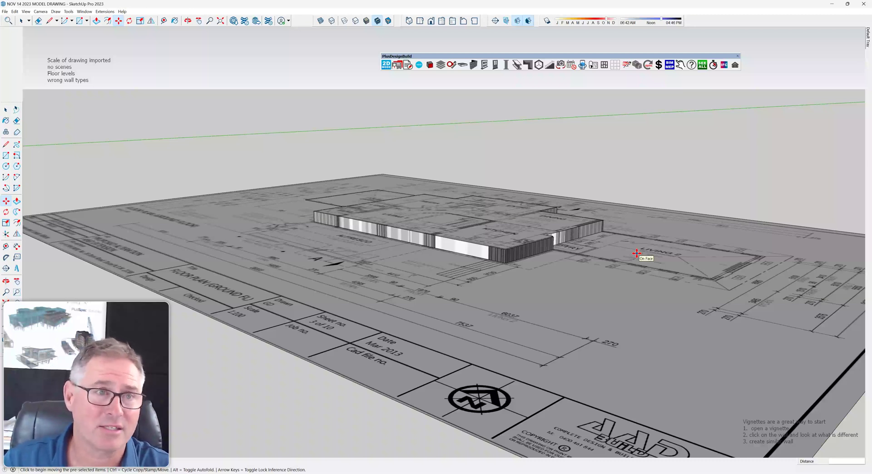
mouse_move(637, 253)
middle_mouse_down()
mouse_move(627, 250)
mouse_move(619, 271)
mouse_move(619, 241)
mouse_move(644, 208)
middle_mouse_up()
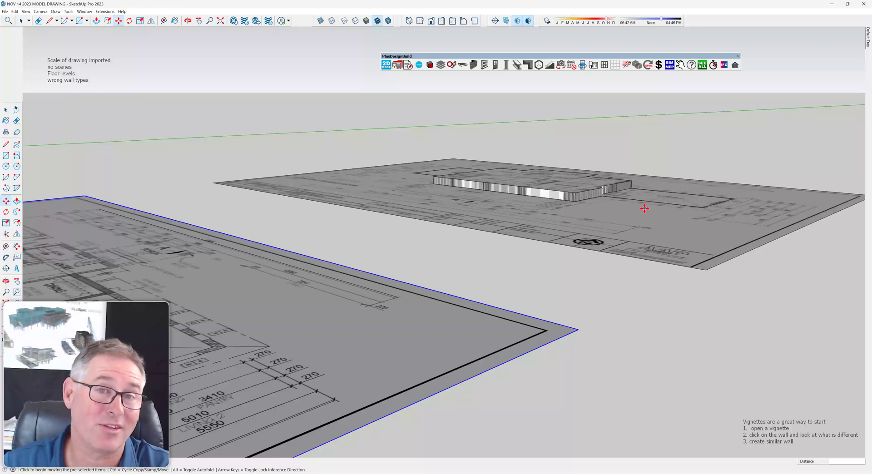
middle_click_drag(643, 209, 695, 227)
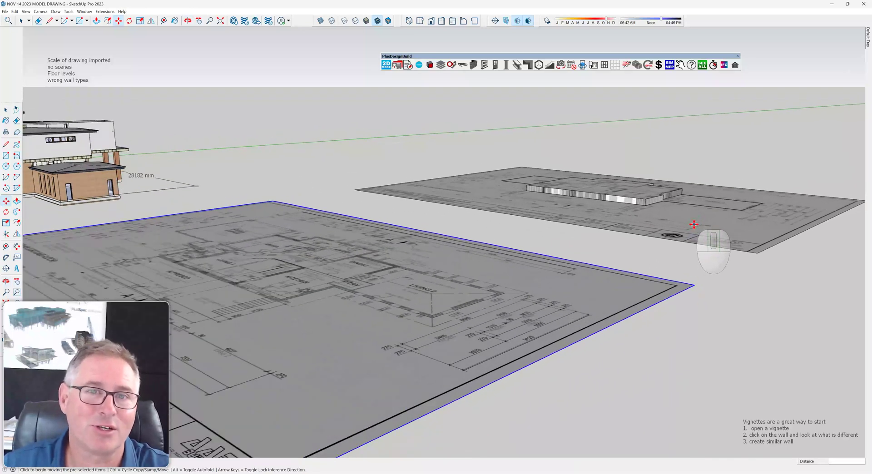